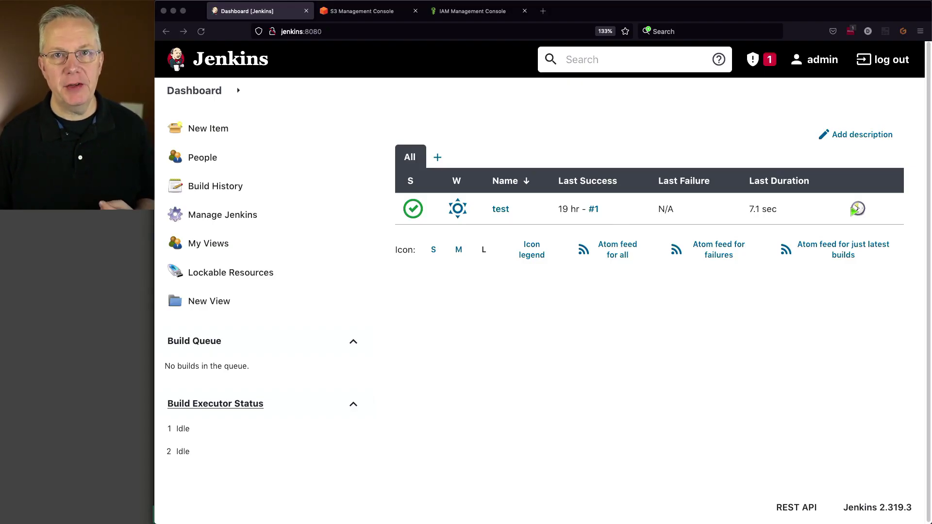
- Scroll the Jenkins dashboard to show the test job with its successful build #1
{"action": "scroll", "coordinate": [402, 351], "scroll_direction": "down", "scroll_amount": 1}
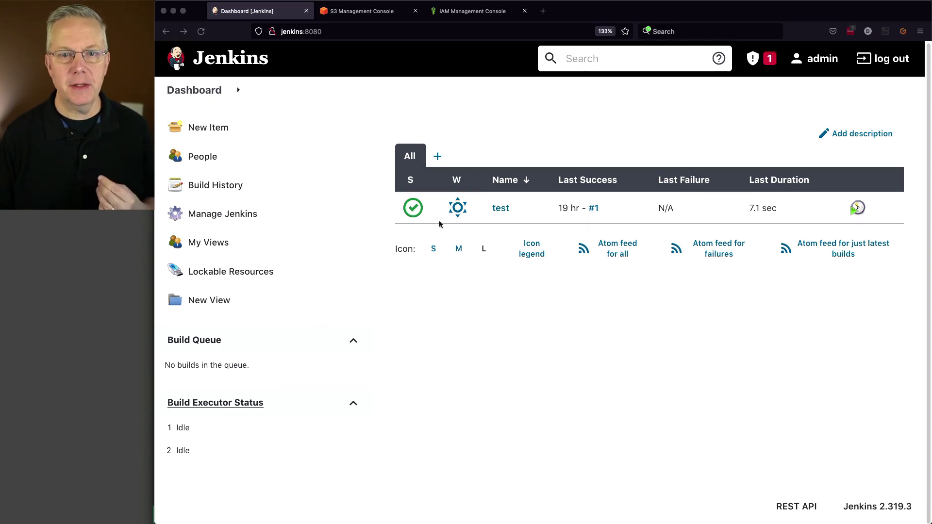
- Review the backup IAM user's attached policy JSON in the IAM console
{"action": "left_click", "coordinate": [364, 10]}
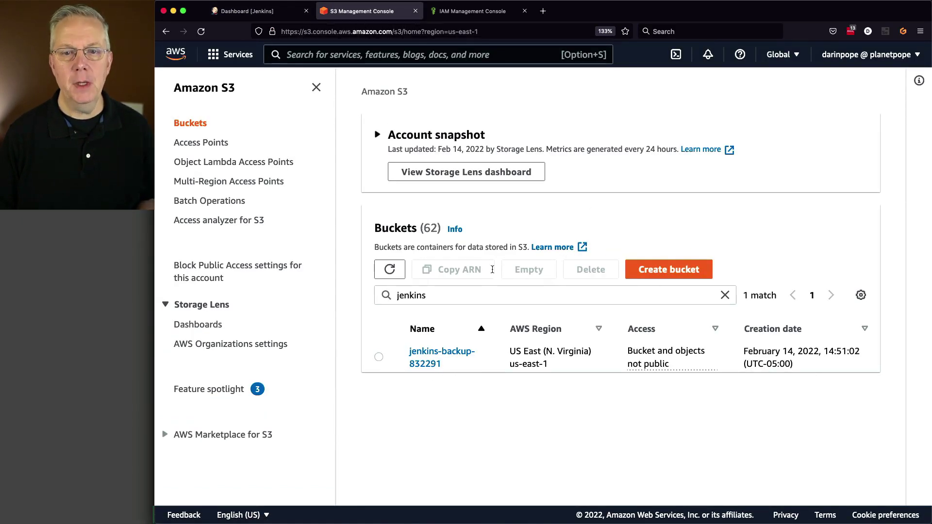
{"action": "key", "text": "ctrl+Tab"}
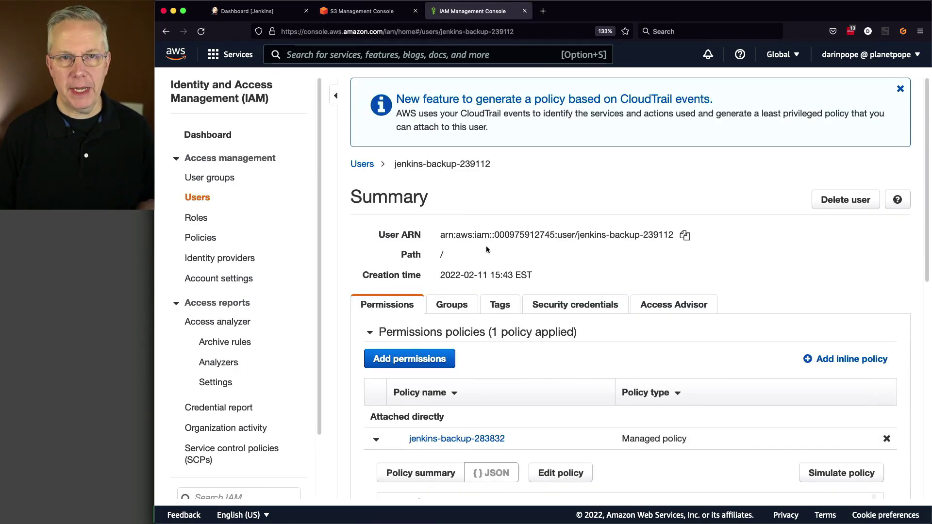
{"action": "scroll", "coordinate": [512, 321], "scroll_direction": "down", "scroll_amount": 5}
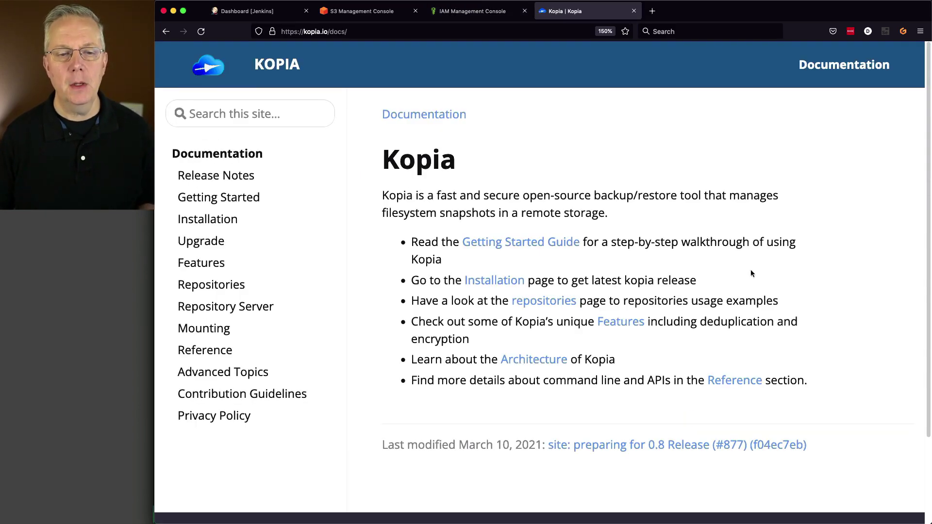
- Read Kopia's Getting Started guide from repository setup down to Incremental Snapshots
{"action": "left_click", "coordinate": [202, 200]}
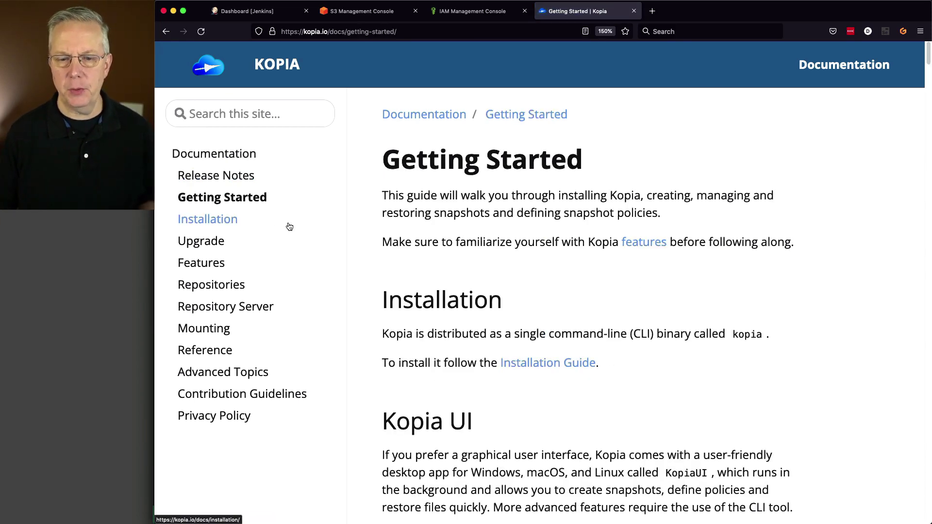
{"action": "scroll", "coordinate": [651, 354], "scroll_direction": "down", "scroll_amount": 3}
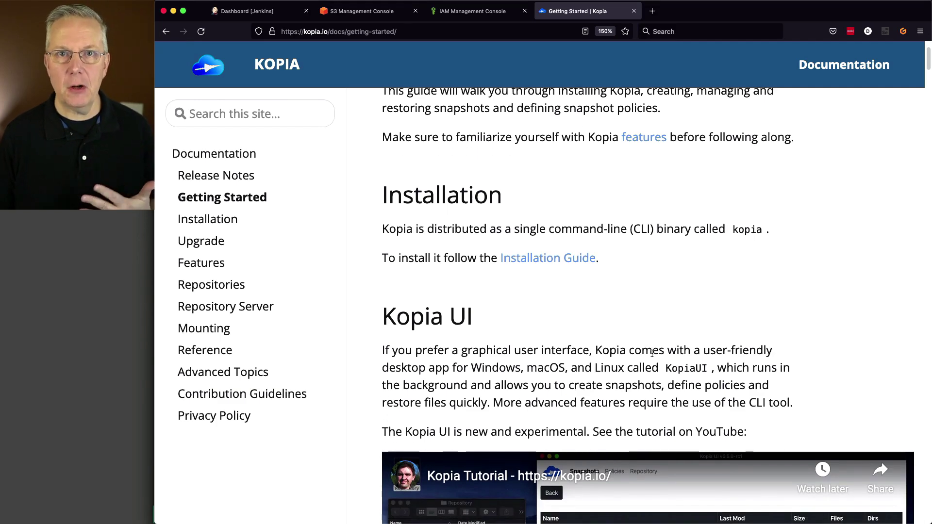
{"action": "scroll", "coordinate": [651, 353], "scroll_direction": "down", "scroll_amount": 15}
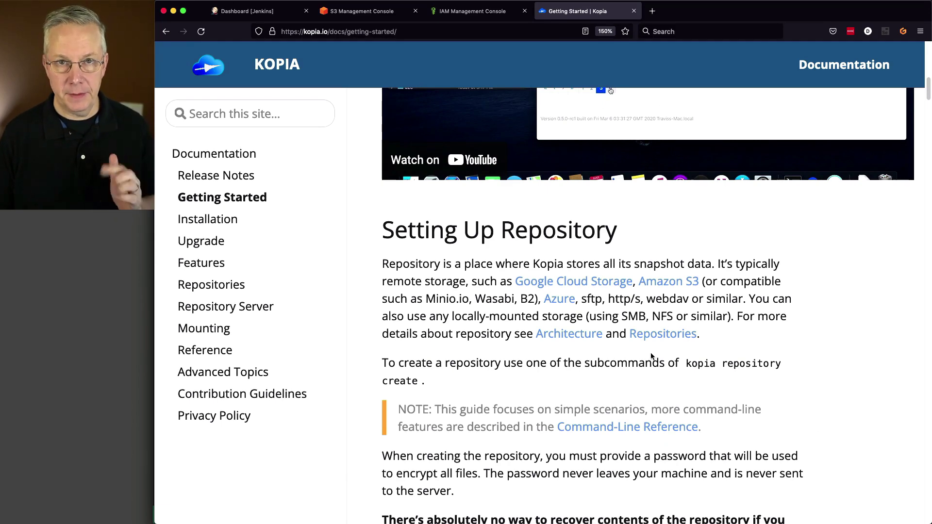
{"action": "scroll", "coordinate": [651, 355], "scroll_direction": "down", "scroll_amount": 3}
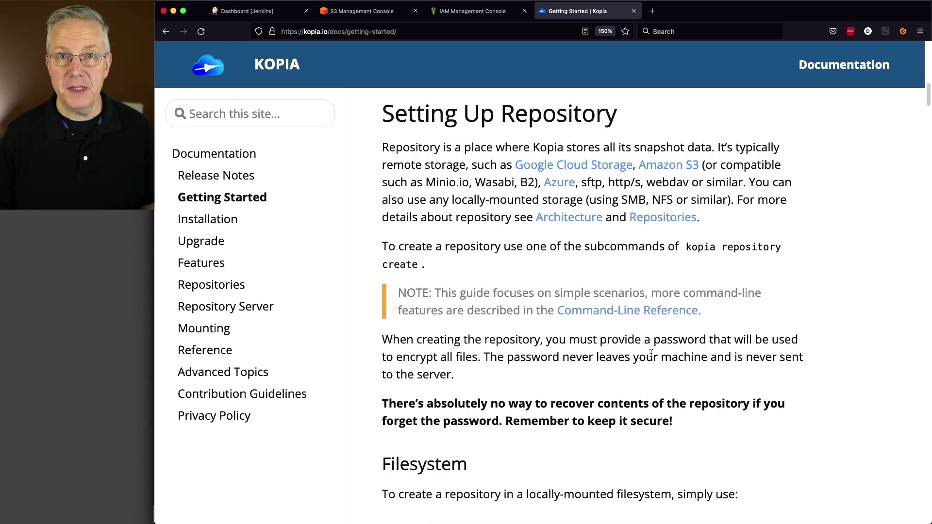
{"action": "scroll", "coordinate": [650, 353], "scroll_direction": "down", "scroll_amount": 2}
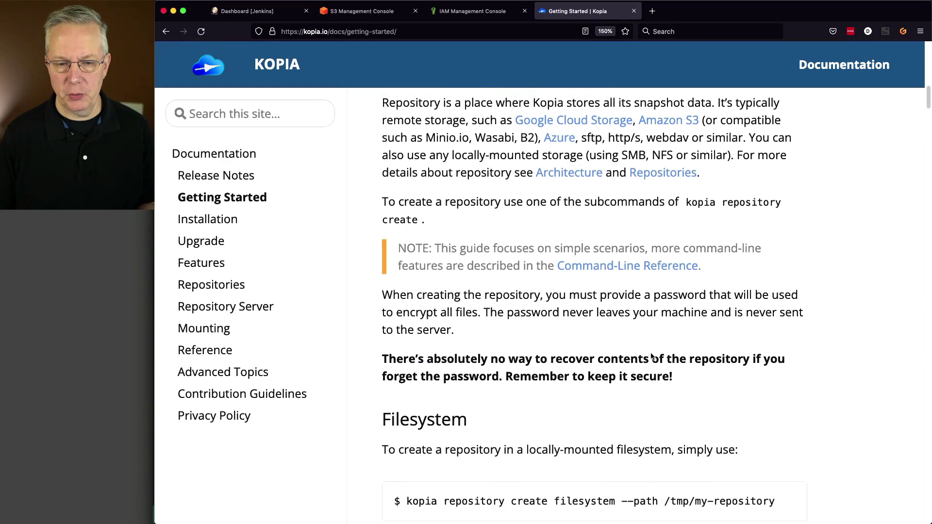
{"action": "scroll", "coordinate": [651, 356], "scroll_direction": "down", "scroll_amount": 2}
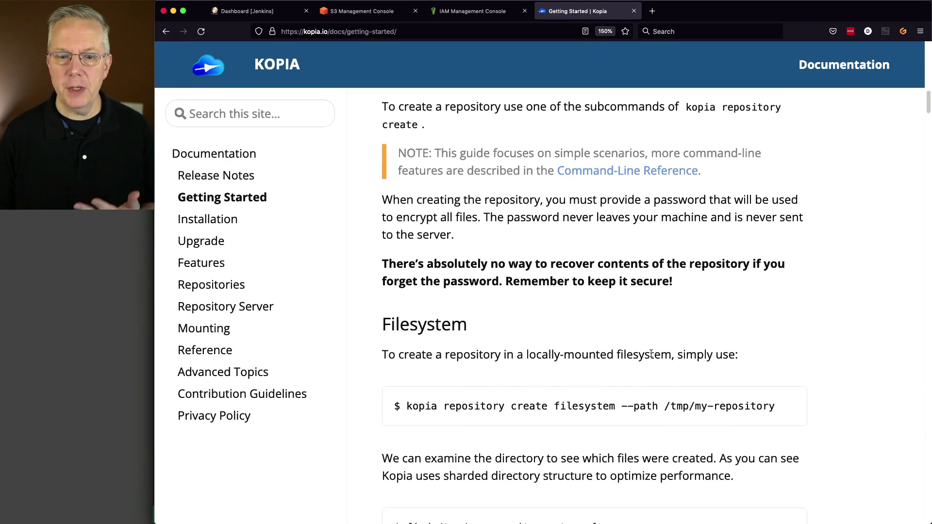
{"action": "scroll", "coordinate": [651, 354], "scroll_direction": "down", "scroll_amount": 5}
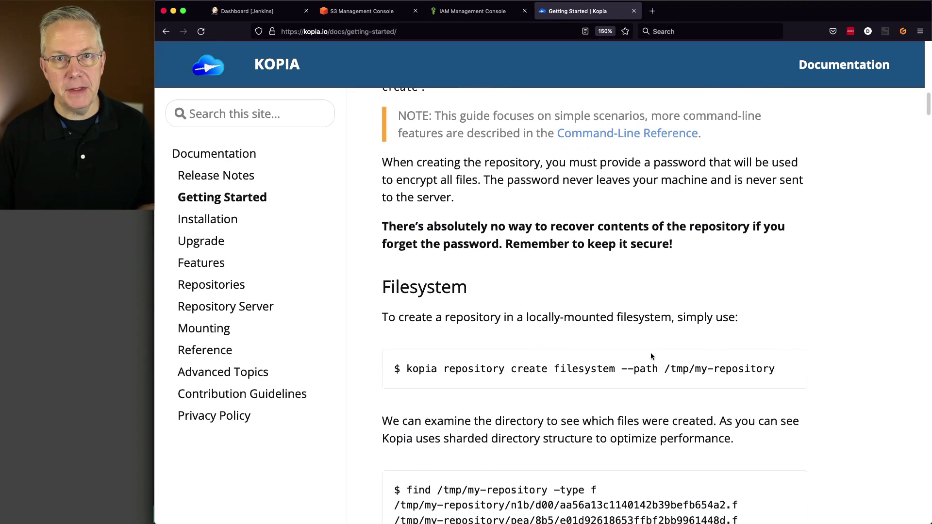
{"action": "scroll", "coordinate": [651, 353], "scroll_direction": "down", "scroll_amount": 14}
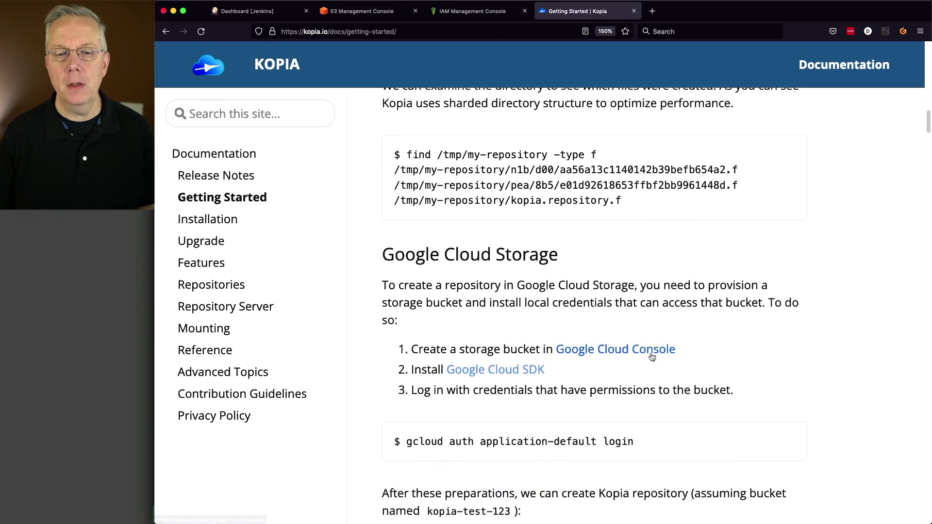
{"action": "scroll", "coordinate": [650, 356], "scroll_direction": "up", "scroll_amount": 5}
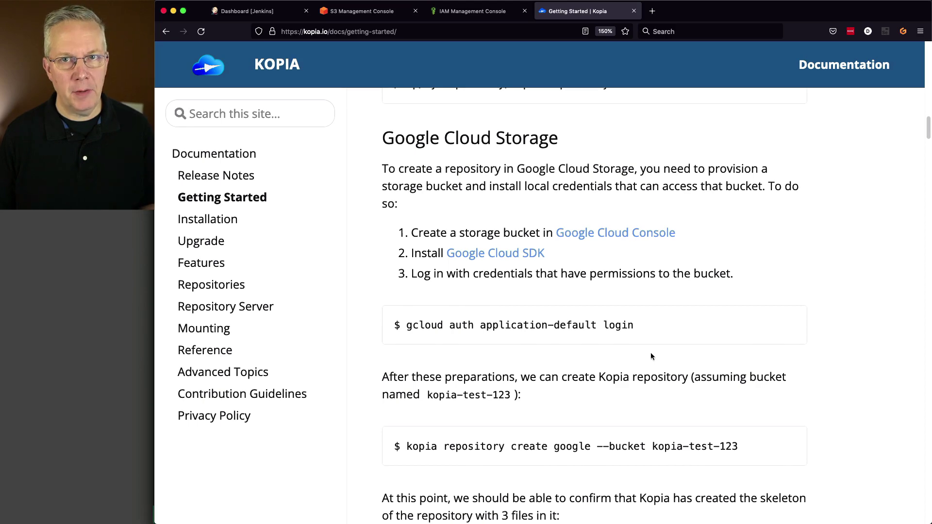
{"action": "scroll", "coordinate": [650, 355], "scroll_direction": "down", "scroll_amount": 13}
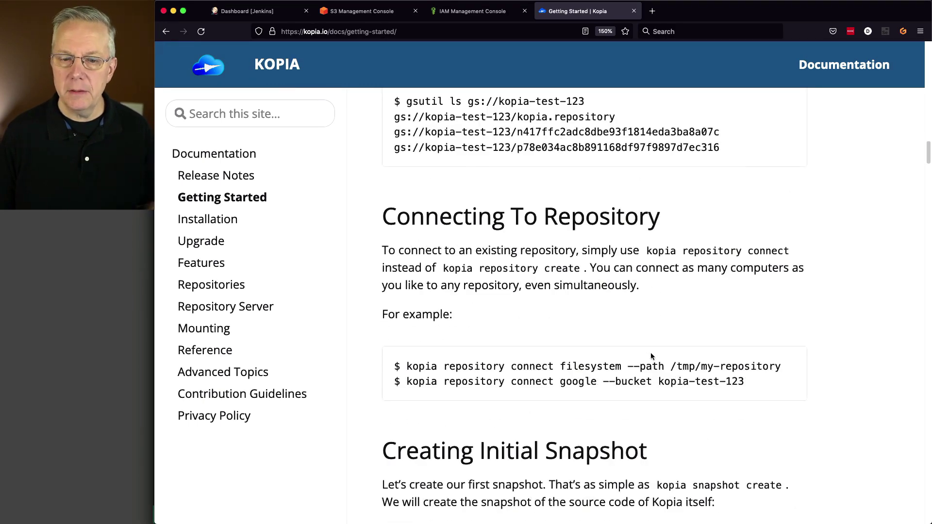
{"action": "scroll", "coordinate": [650, 352], "scroll_direction": "down", "scroll_amount": 6}
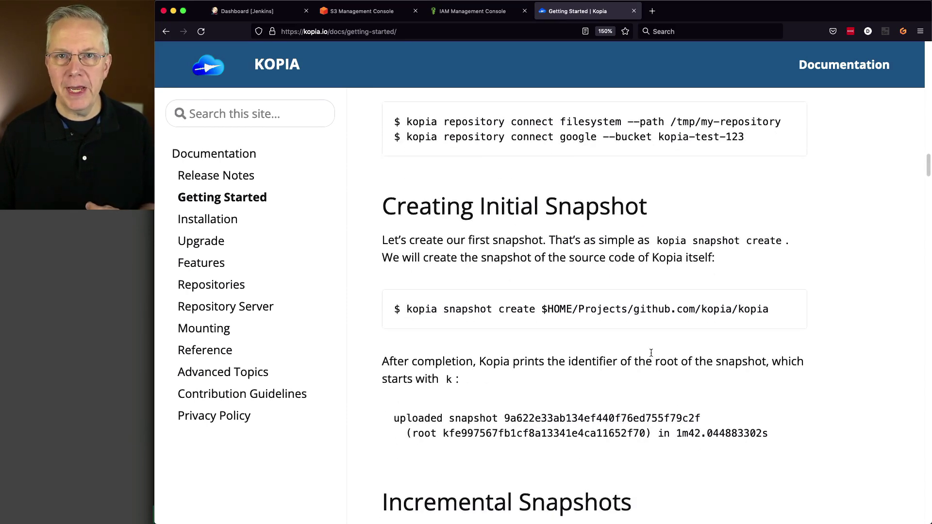
{"action": "scroll", "coordinate": [651, 353], "scroll_direction": "down", "scroll_amount": 5}
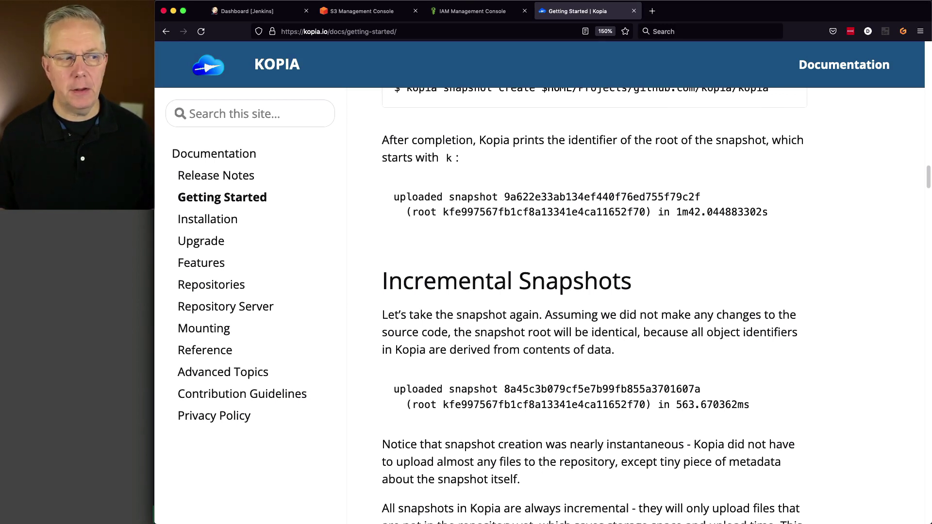
- Become root on the Jenkins server terminal with sudo su -
{"action": "key", "text": "super+Tab"}
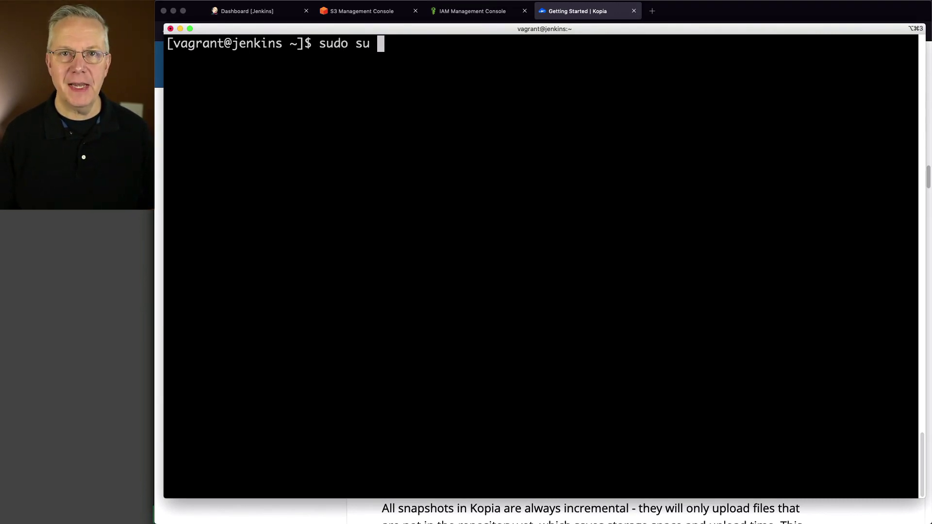
{"action": "type", "text": "sudo su -"}
{"action": "key", "text": "Return"}
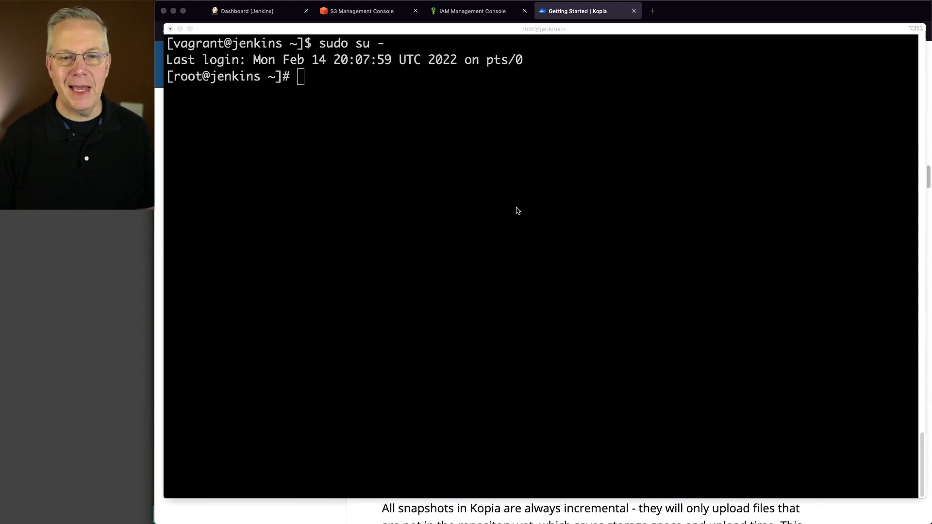
- Export AWS_ACCESS_KEY_ID and AWS_SECRET_ACCESS_KEY as environment variables
{"action": "left_click", "coordinate": [578, 204]}
{"action": "key", "text": "super+v"}
{"action": "key", "text": "Return"}
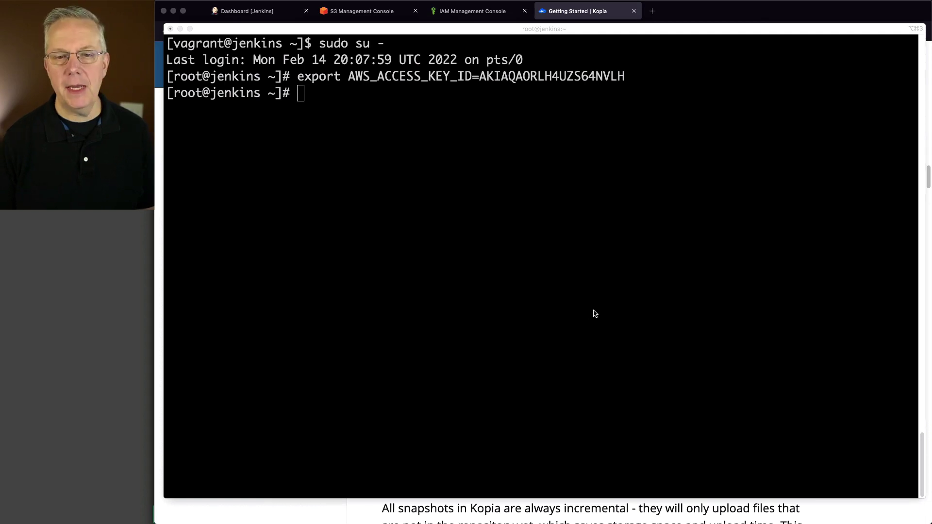
{"action": "left_click", "coordinate": [577, 328]}
{"action": "key", "text": "super+v"}
{"action": "key", "text": "Return"}
{"action": "key", "text": "Return"}
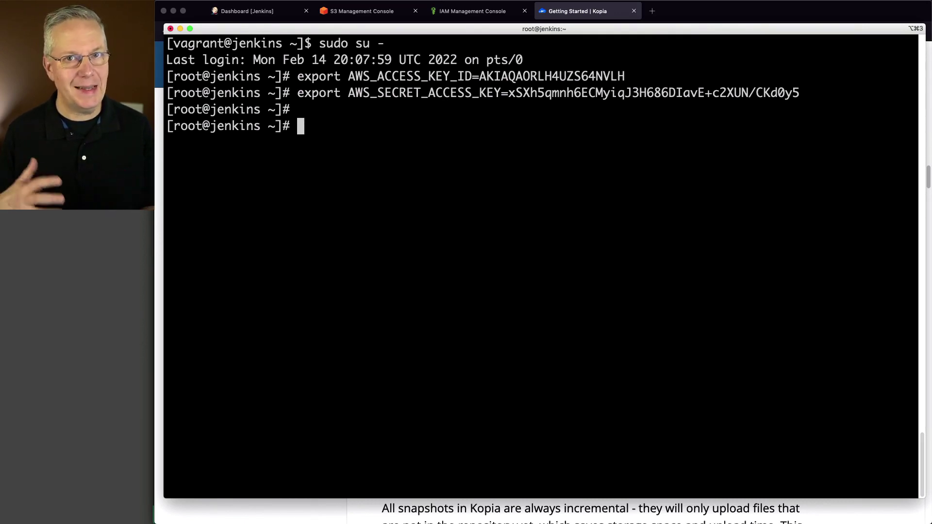
- Create a password-protected Kopia repository in S3 bucket jenkins-backup-832291
{"action": "left_click", "coordinate": [563, 265]}
{"action": "type", "text": "kopia repository create s3 --bucket=jenkins-backup-832291"}
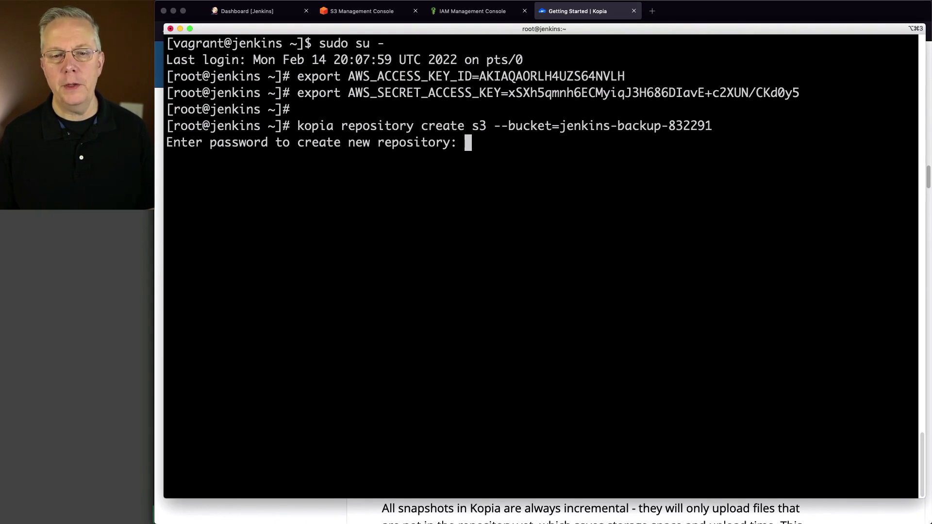
{"action": "key", "text": "Return"}
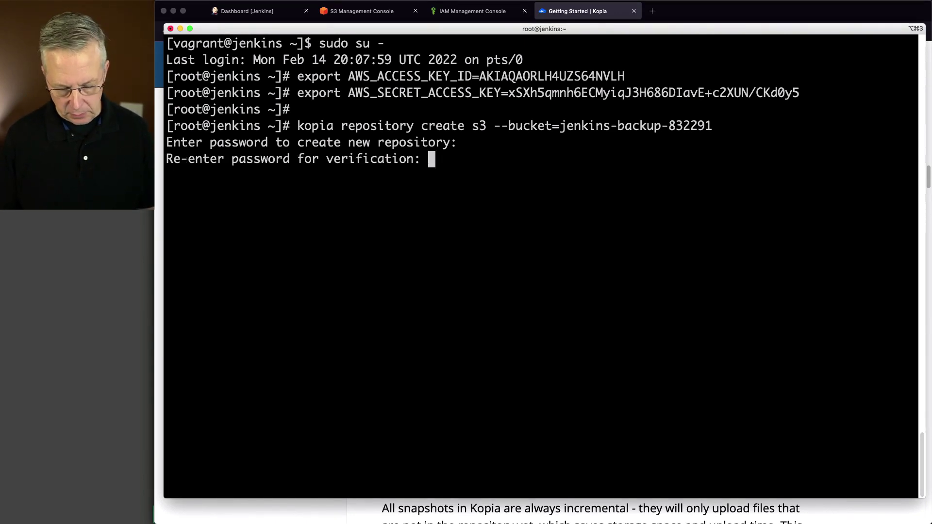
{"action": "key", "text": "Return"}
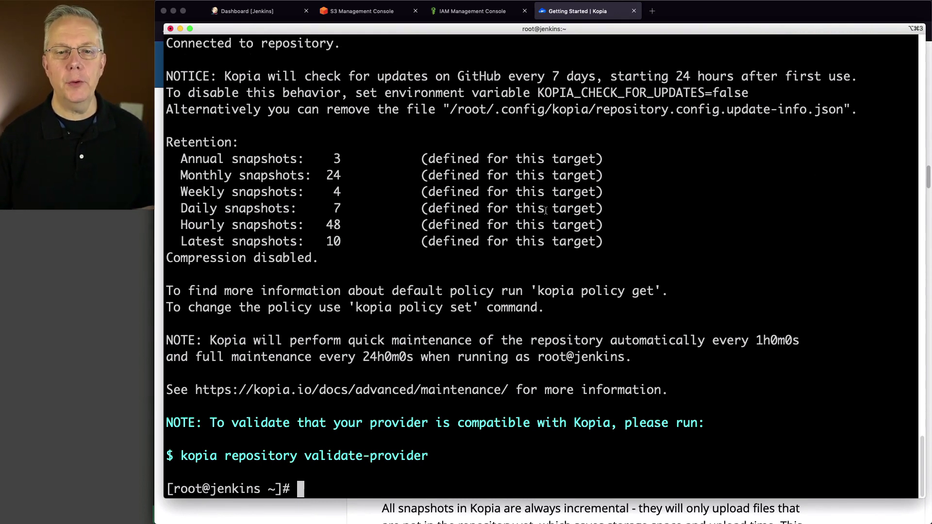
- Inspect the five Kopia objects, including kopia.blobcfg, in the jenkins-backup-832291 bucket
{"action": "left_click", "coordinate": [368, 13]}
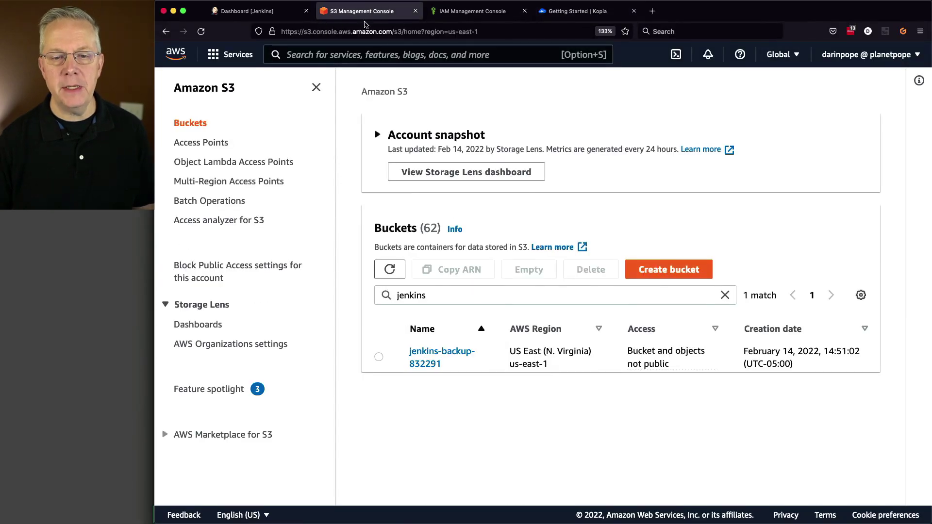
{"action": "left_click", "coordinate": [428, 365]}
{"action": "scroll", "coordinate": [456, 407], "scroll_direction": "down", "scroll_amount": 5}
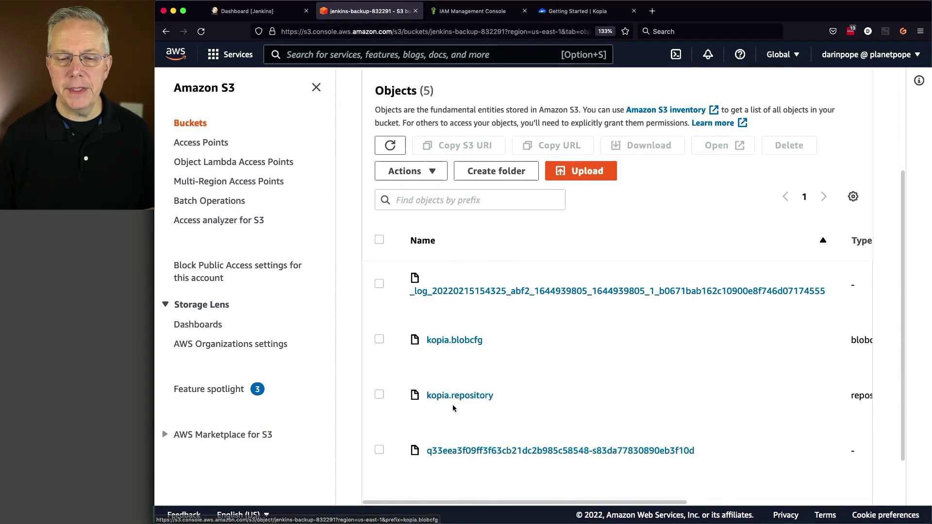
{"action": "scroll", "coordinate": [432, 411], "scroll_direction": "down", "scroll_amount": 1}
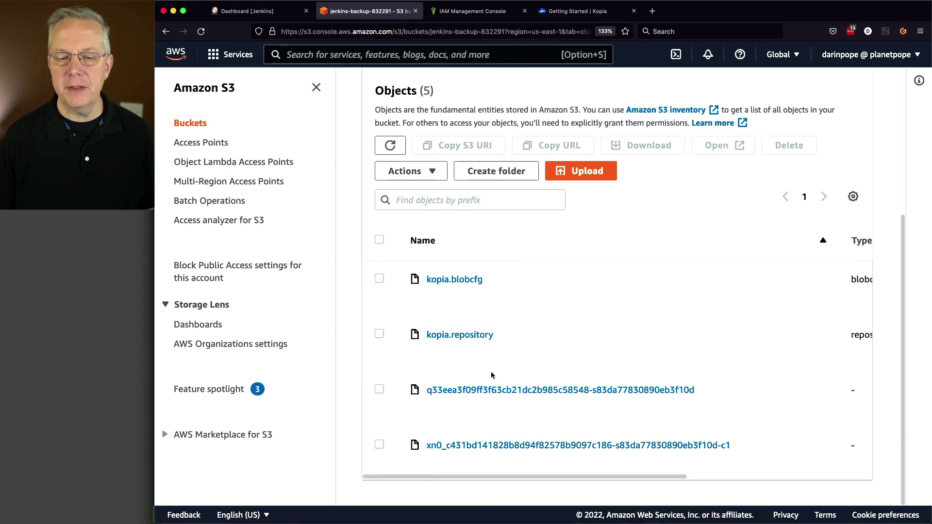
{"action": "scroll", "coordinate": [508, 409], "scroll_direction": "up", "scroll_amount": 2}
{"action": "scroll", "coordinate": [507, 406], "scroll_direction": "up", "scroll_amount": 2}
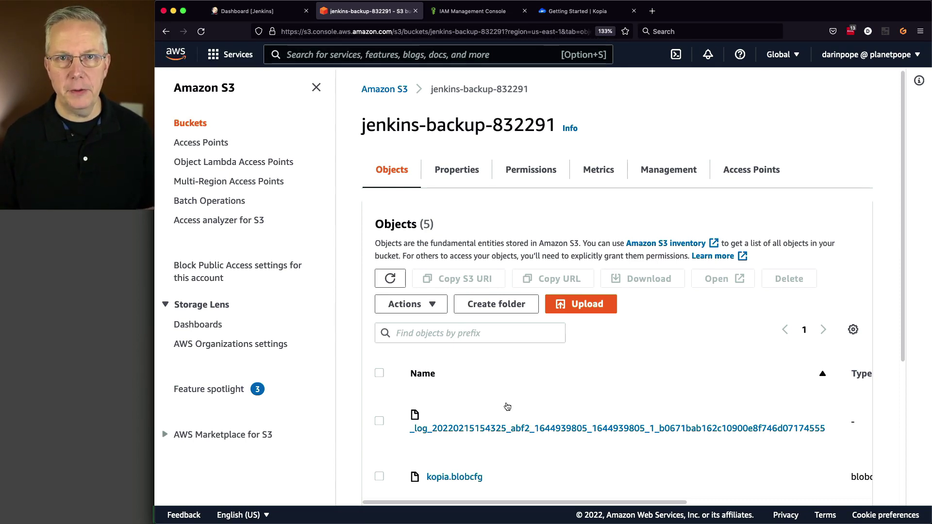
{"action": "key", "text": "super+Tab"}
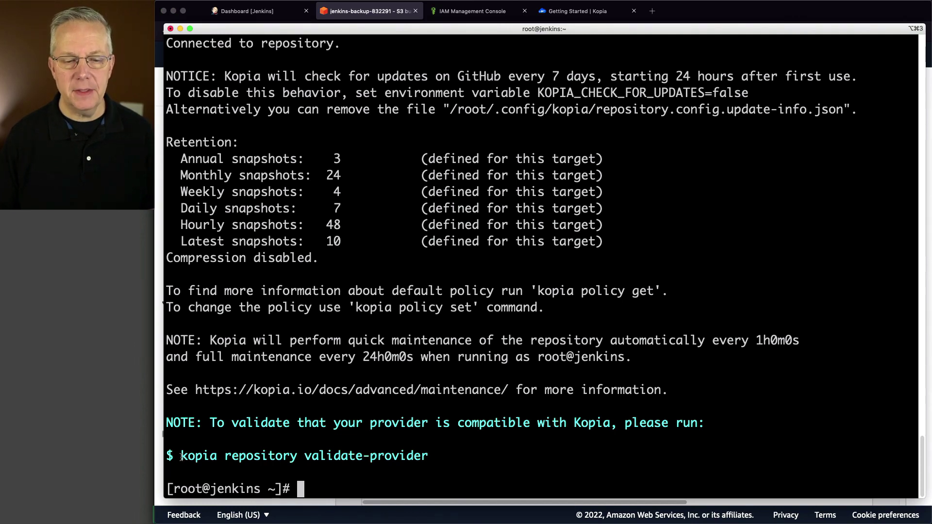
- Run the suggested kopia repository validate-provider check on a cleared screen, finishing 'All good.'
{"action": "left_click_drag", "start_coordinate": [182, 456], "coordinate": [428, 450]}
{"action": "key", "text": "super+c"}
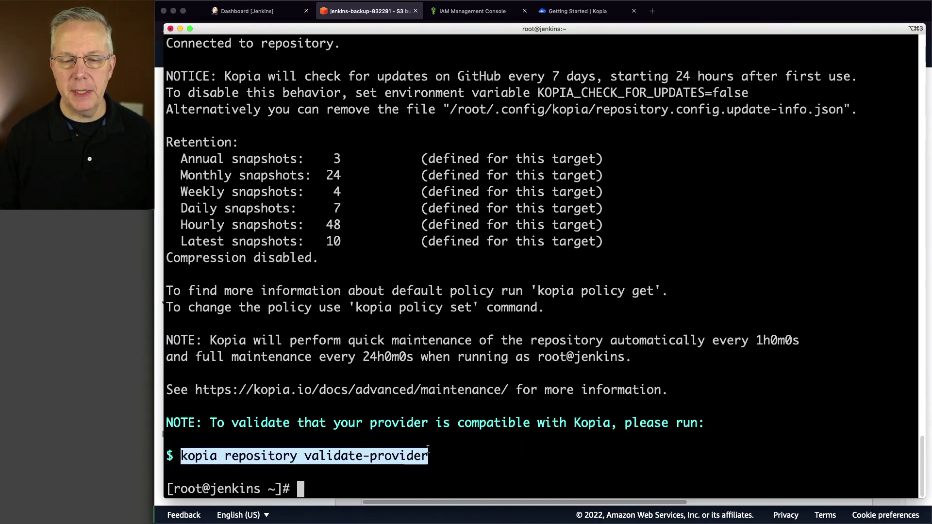
{"action": "left_click", "coordinate": [403, 441]}
{"action": "type", "text": "clear"}
{"action": "key", "text": "Return"}
{"action": "key", "text": "super+v"}
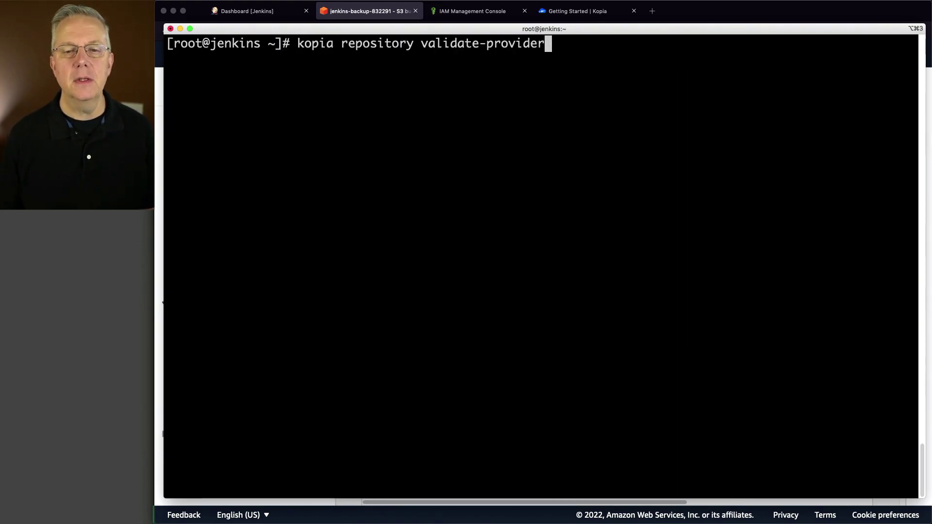
{"action": "key", "text": "Return"}
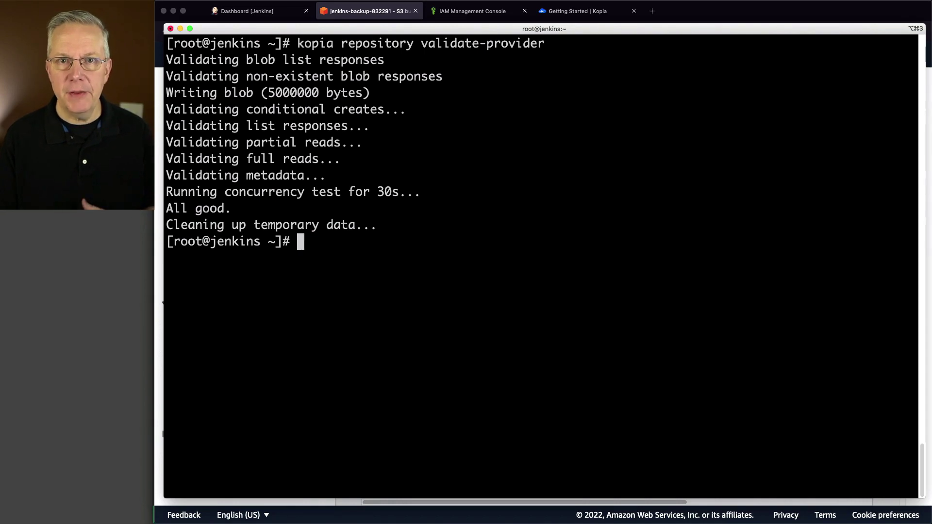
- Run kopia repository status and review the bucket name, hostname and user values
{"action": "left_click", "coordinate": [443, 300]}
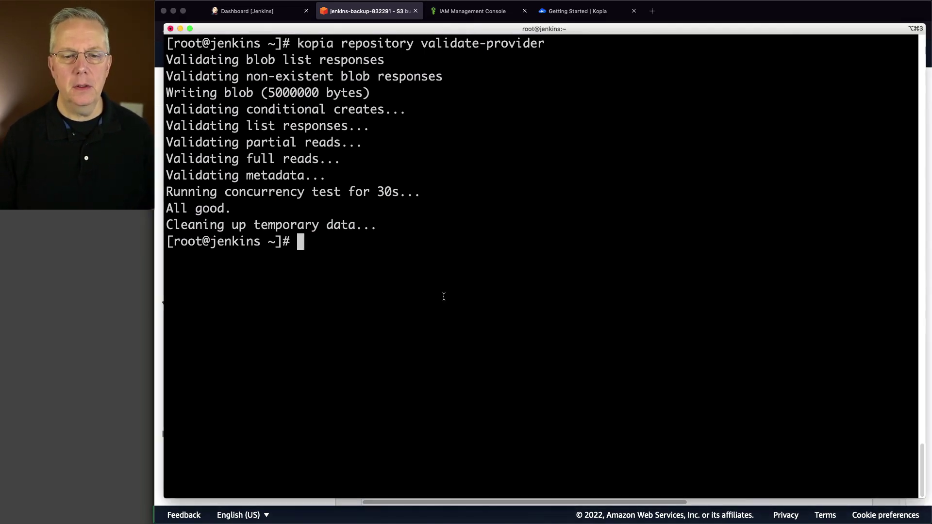
{"action": "type", "text": "kopia repository status"}
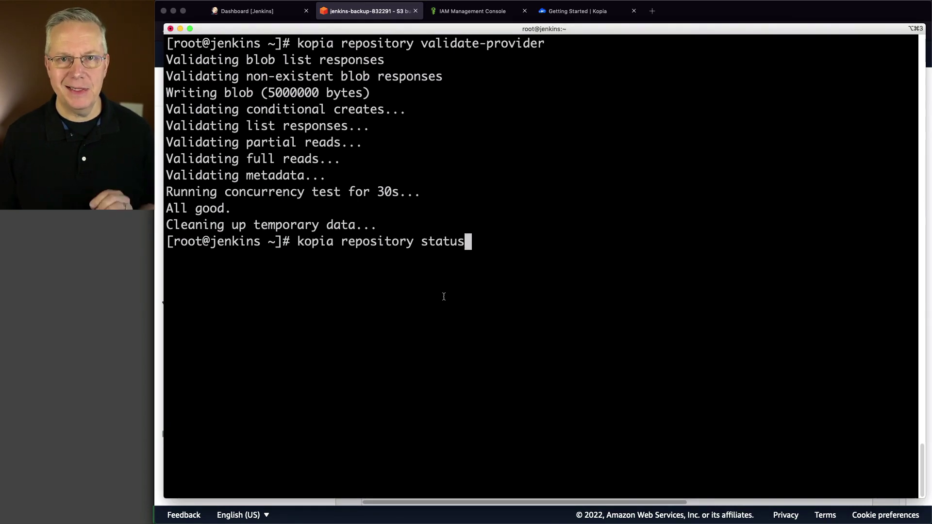
{"action": "key", "text": "Return"}
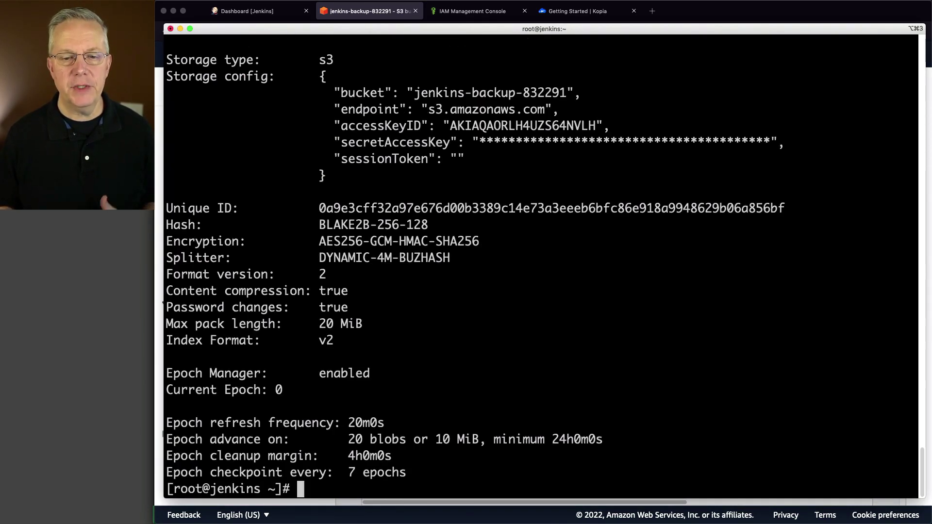
{"action": "scroll", "coordinate": [553, 317], "scroll_direction": "up", "scroll_amount": 5}
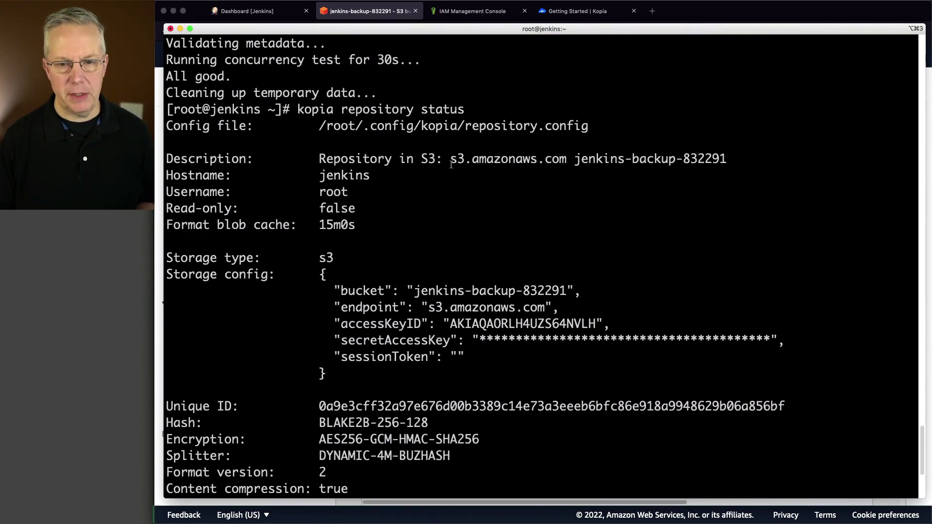
{"action": "left_click_drag", "start_coordinate": [606, 161], "coordinate": [707, 165]}
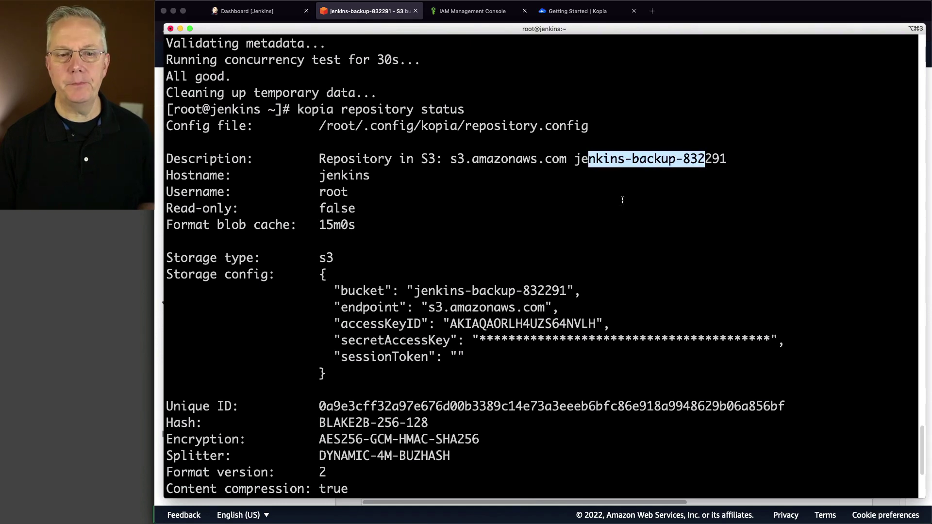
{"action": "scroll", "coordinate": [551, 268], "scroll_direction": "down", "scroll_amount": 2}
{"action": "left_click_drag", "start_coordinate": [337, 122], "coordinate": [343, 142]}
{"action": "scroll", "coordinate": [442, 213], "scroll_direction": "down", "scroll_amount": 3}
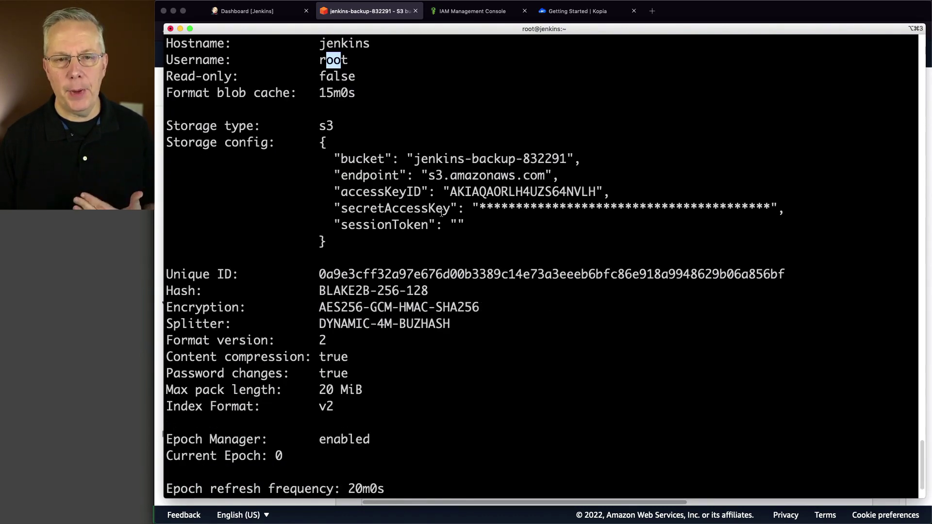
- Snapshot /var/lib/jenkins into the S3 repository with kopia snapshot create
{"action": "type", "text": "clear"}
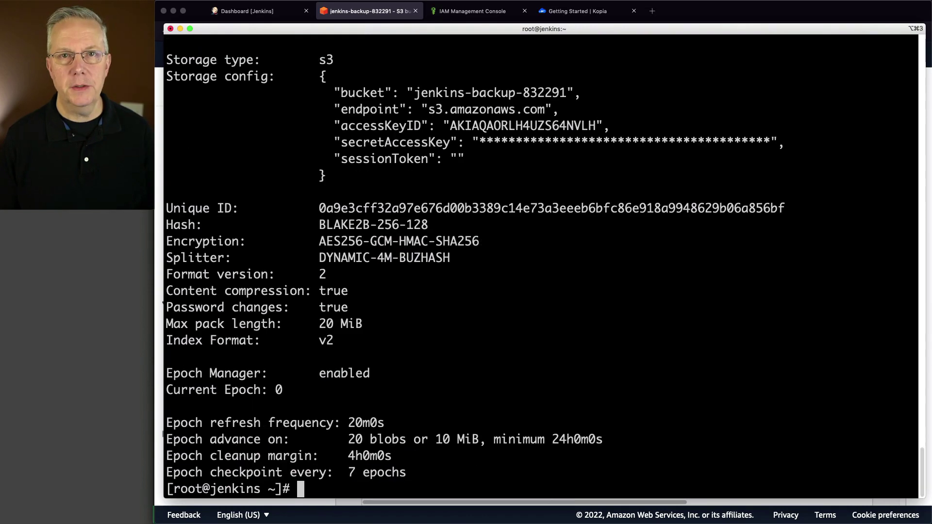
{"action": "key", "text": "Return"}
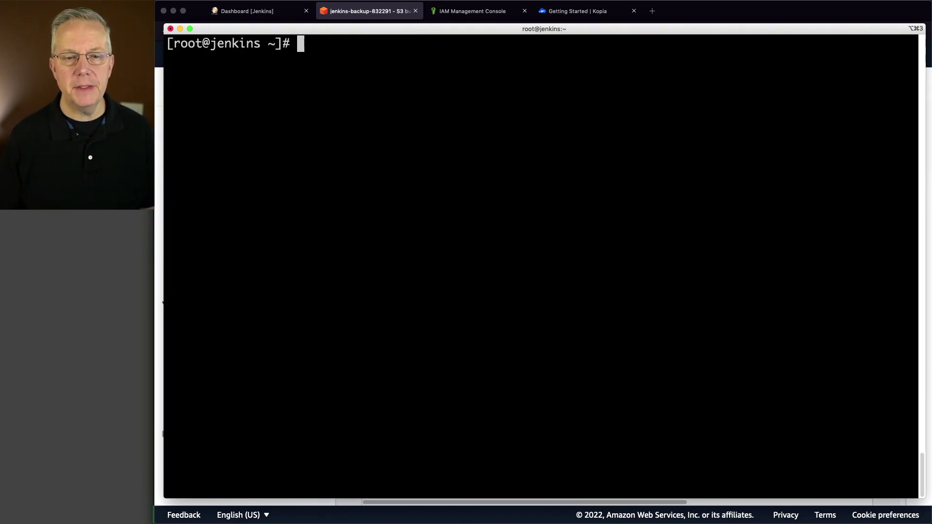
{"action": "type", "text": "kopia snapshot create /var/lib/jenkins"}
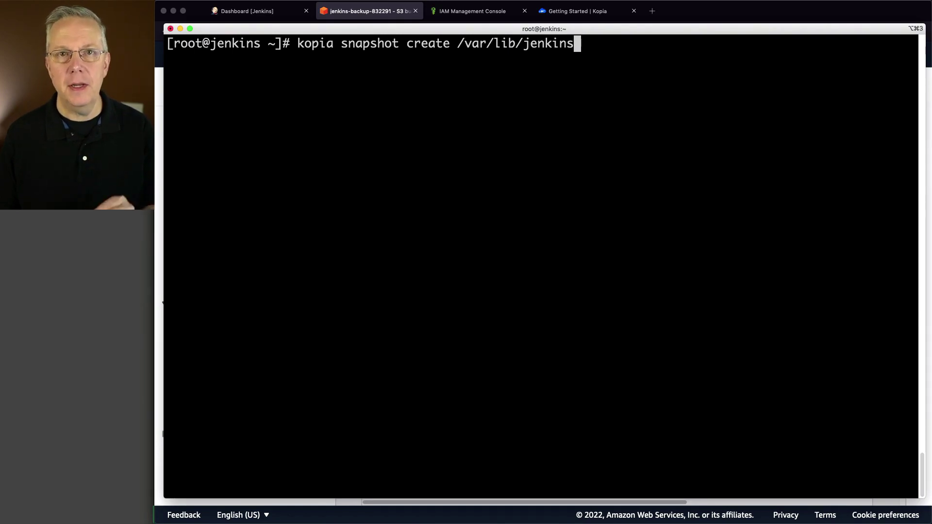
{"action": "key", "text": "Return"}
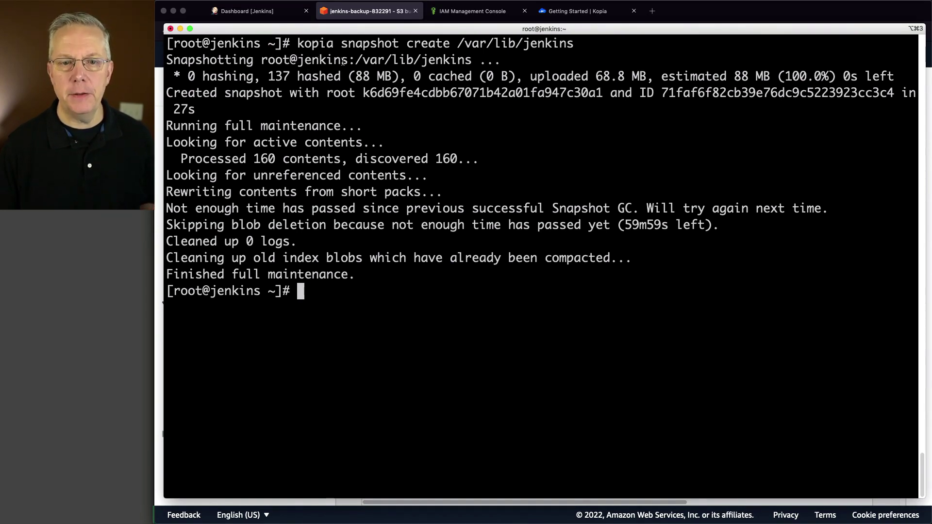
- Inspect the snapshotted path, root hash and snapshot ID, then clear the screen
{"action": "left_click_drag", "start_coordinate": [355, 59], "coordinate": [459, 59]}
{"action": "left_click_drag", "start_coordinate": [196, 95], "coordinate": [348, 89]}
{"action": "double_click", "coordinate": [439, 93]}
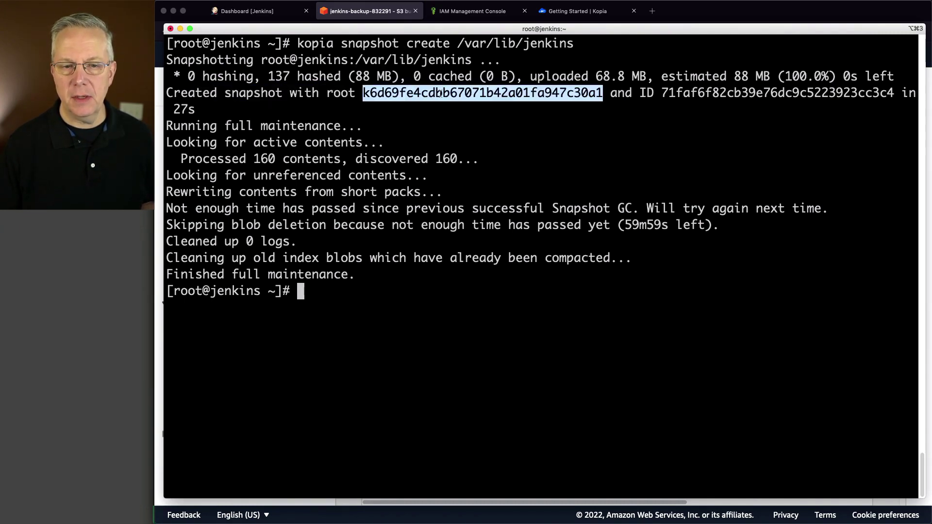
{"action": "double_click", "coordinate": [737, 93]}
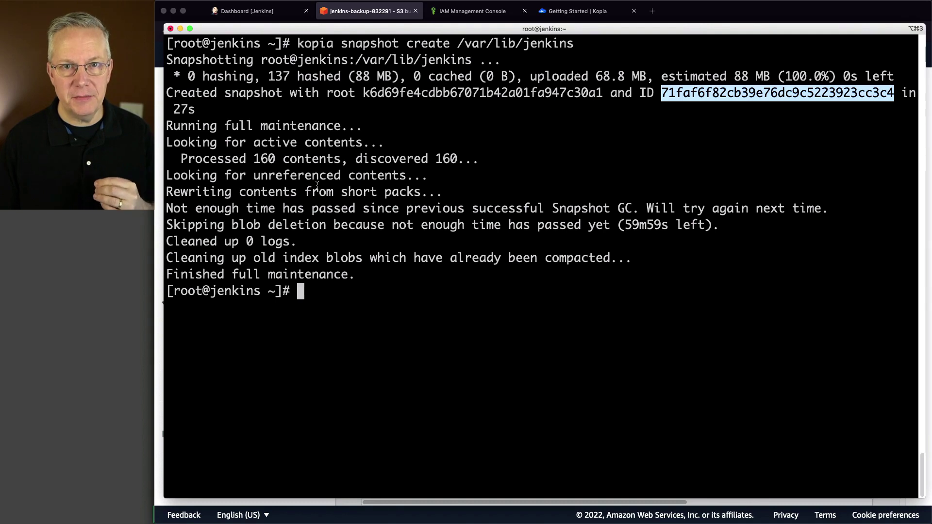
{"action": "key", "text": "ctrl+l"}
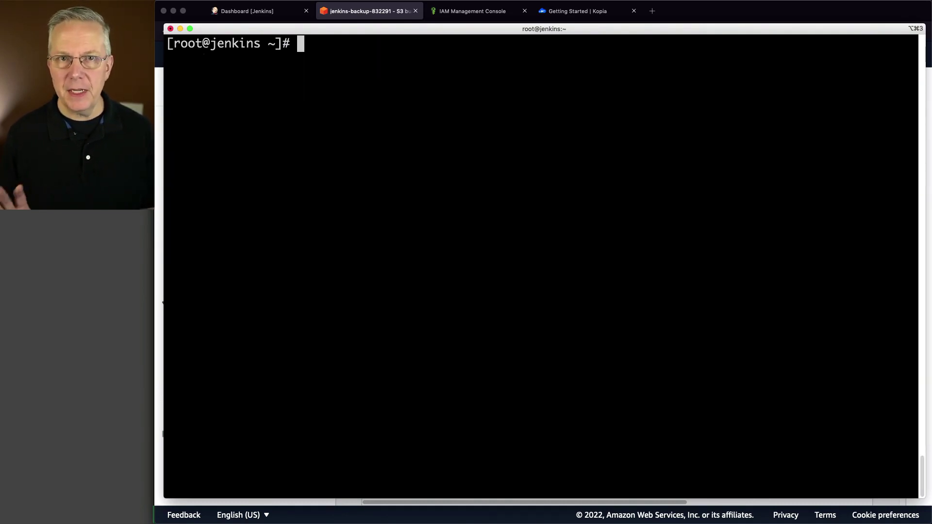
- Run kopia snapshot list, showing the single 88 MB, 137-file /var/lib/jenkins snapshot
{"action": "type", "text": "kopia snapshot list"}
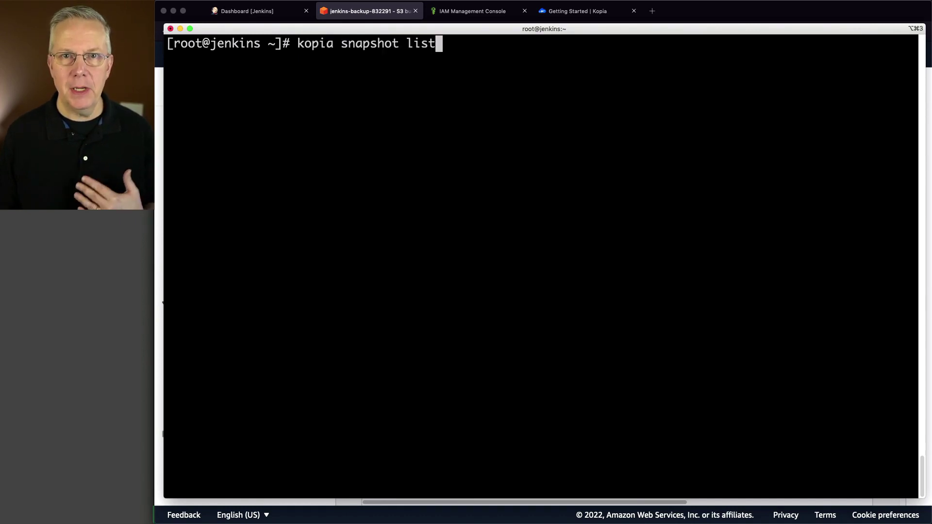
{"action": "key", "text": "Return"}
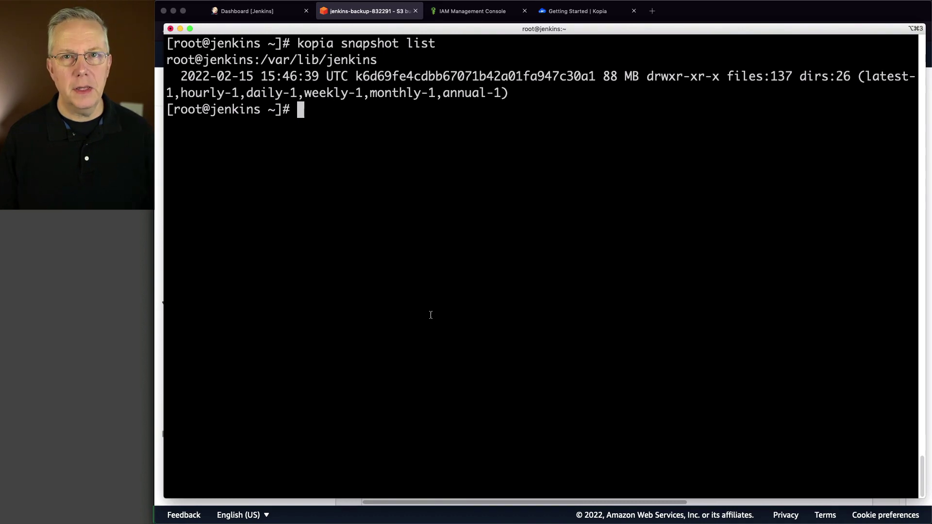
- Start a new build of the Jenkins test pipeline (up to #13), then open Manage Jenkins
{"action": "left_click", "coordinate": [158, 341]}
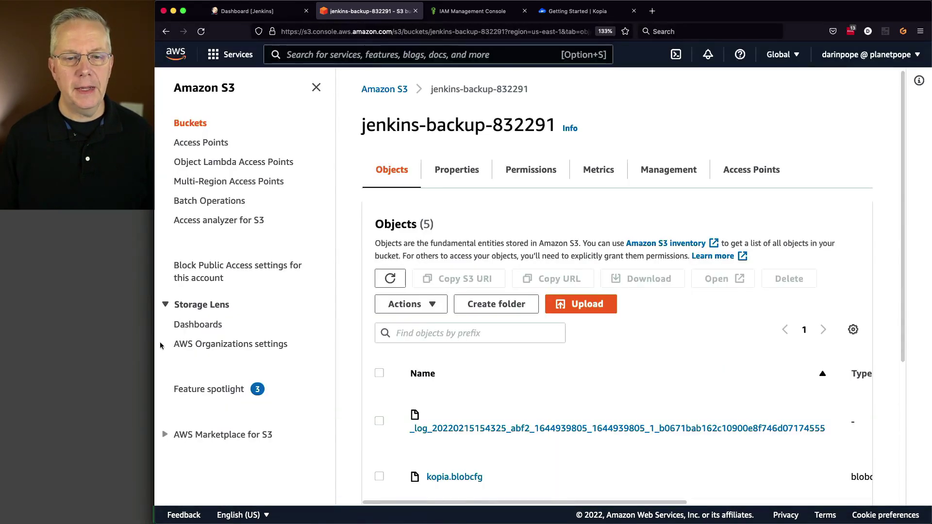
{"action": "left_click", "coordinate": [268, 15]}
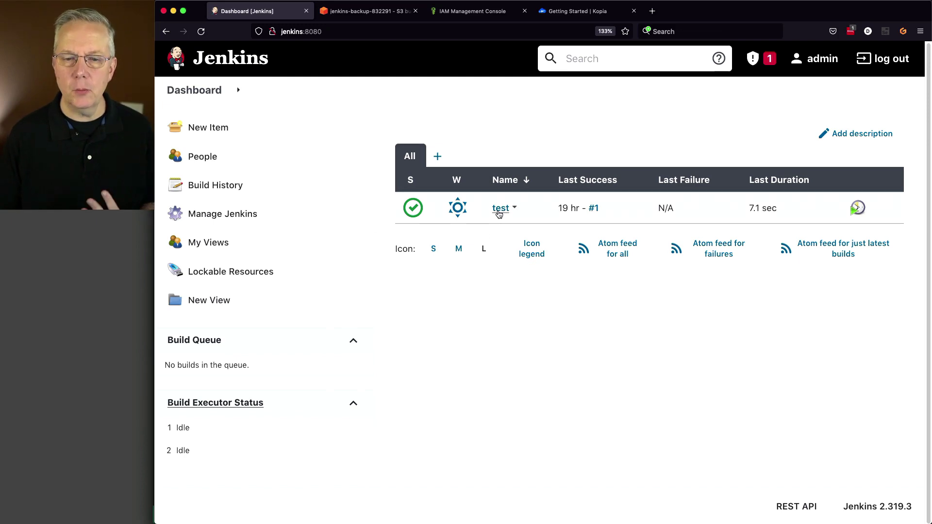
{"action": "left_click", "coordinate": [501, 208]}
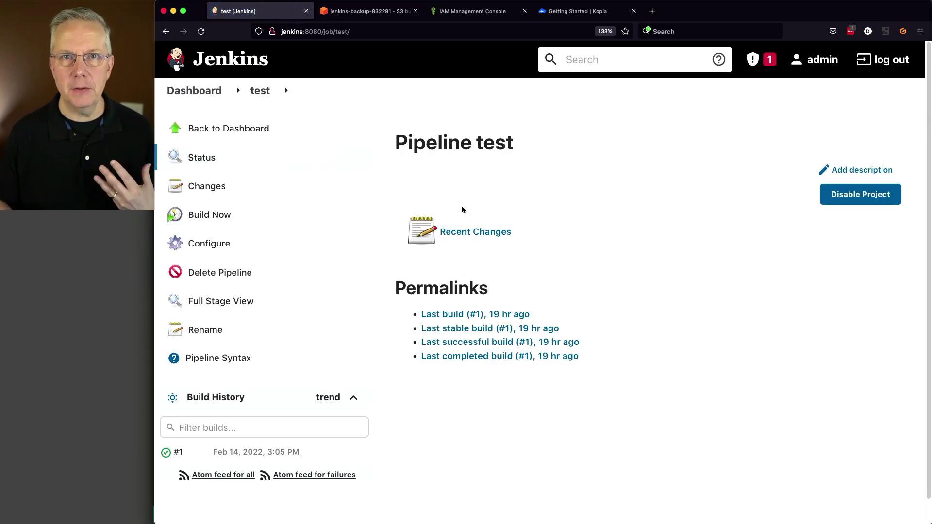
{"action": "left_click", "coordinate": [219, 217]}
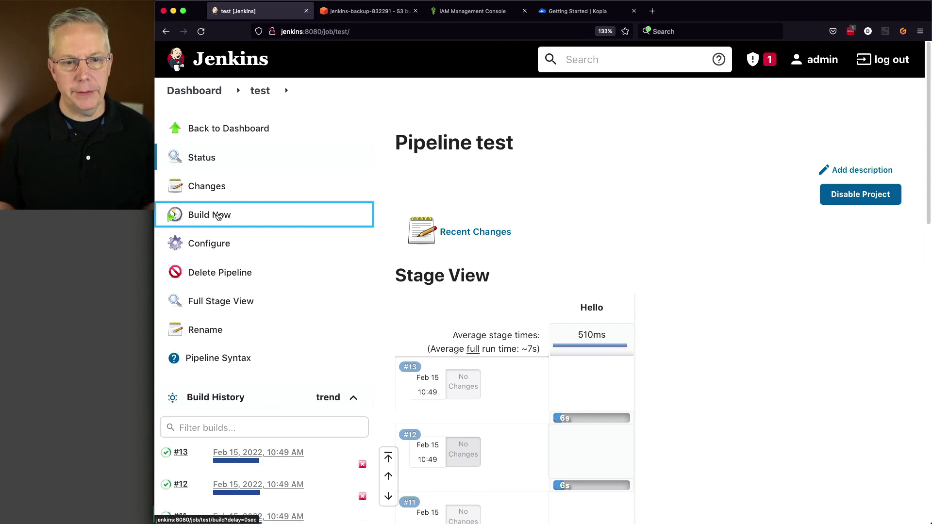
{"action": "left_click", "coordinate": [192, 92]}
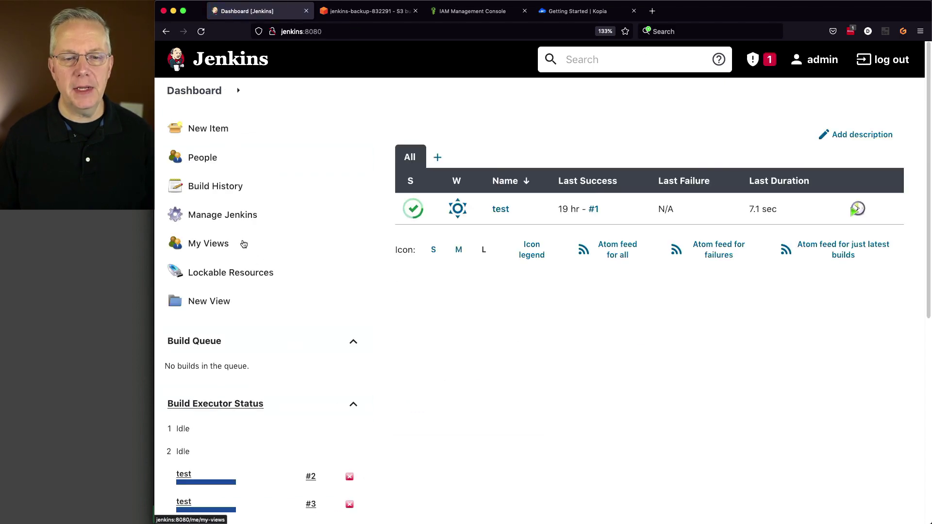
{"action": "left_click", "coordinate": [231, 223]}
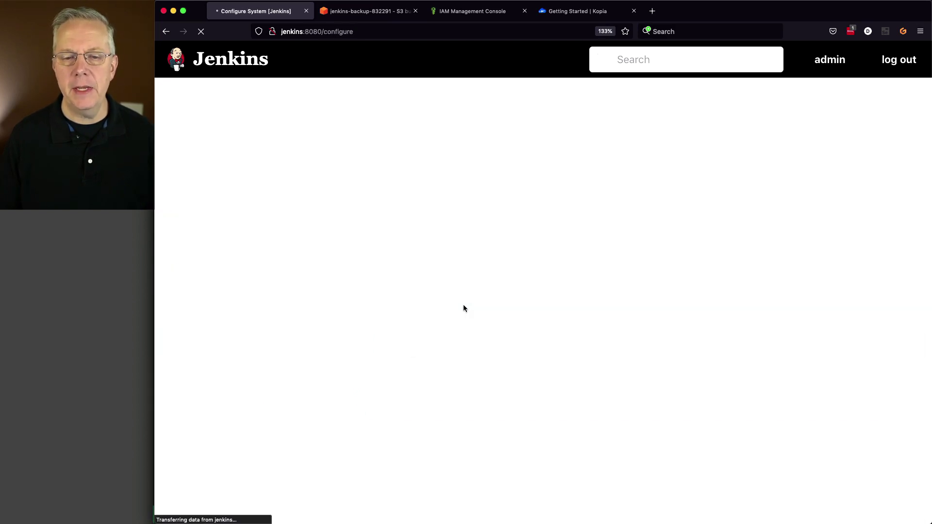
- Set Pipeline Default Speed/Durability Level to Performance-optimized in Configure System and save
{"action": "scroll", "coordinate": [463, 304], "scroll_direction": "down", "scroll_amount": 15}
{"action": "left_click", "coordinate": [543, 265]}
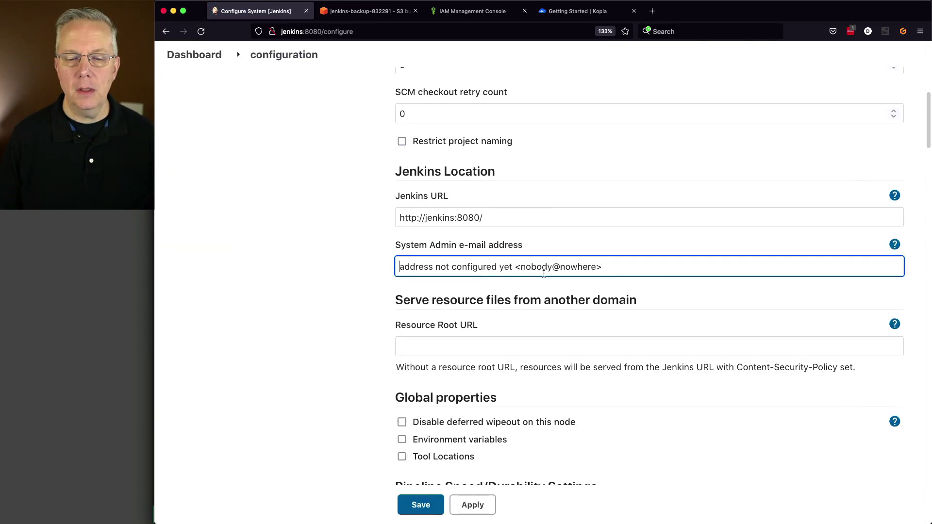
{"action": "scroll", "coordinate": [543, 274], "scroll_direction": "down", "scroll_amount": 5}
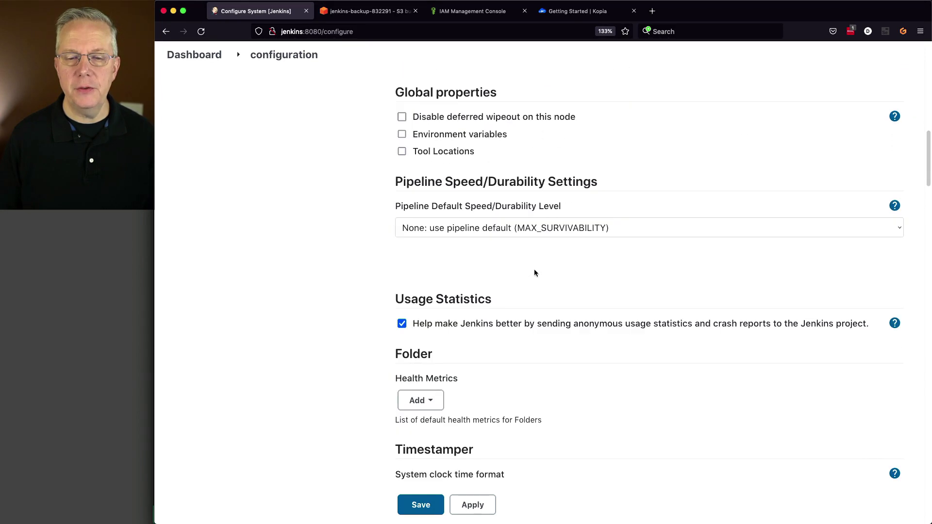
{"action": "left_click", "coordinate": [548, 231]}
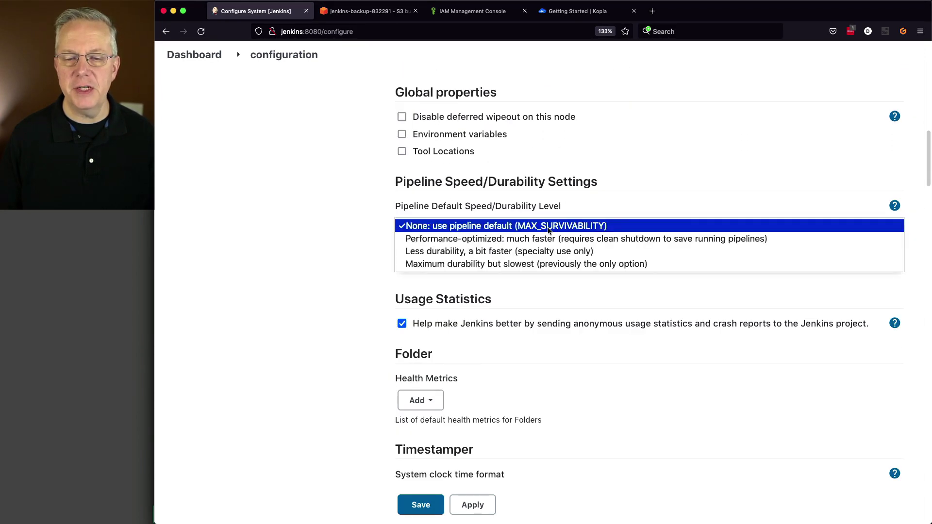
{"action": "left_click", "coordinate": [550, 239]}
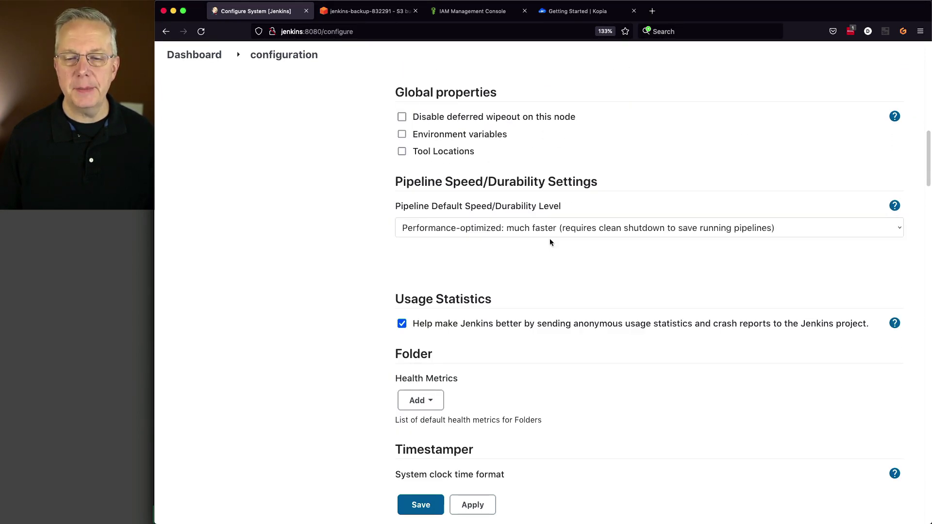
{"action": "left_click", "coordinate": [418, 505]}
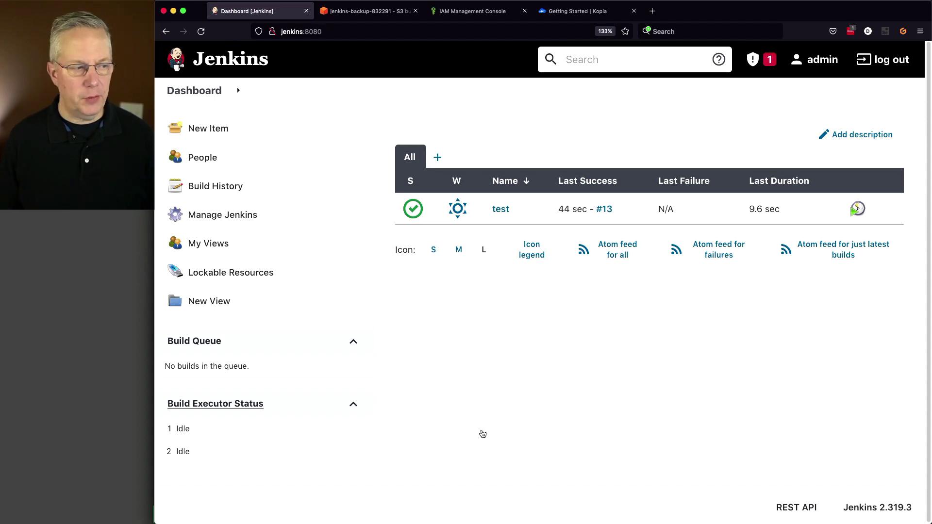
- Run kopia snapshot create --all for a second /var/lib/jenkins snapshot, noting the new and earlier IDs
{"action": "key", "text": "super+Tab"}
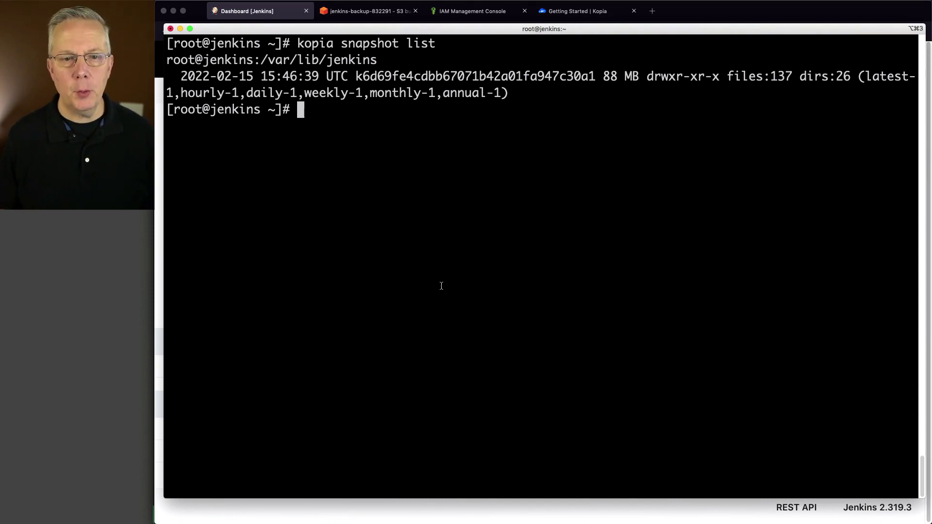
{"action": "type", "text": "kopia snapshot create --all"}
{"action": "key", "text": "Return"}
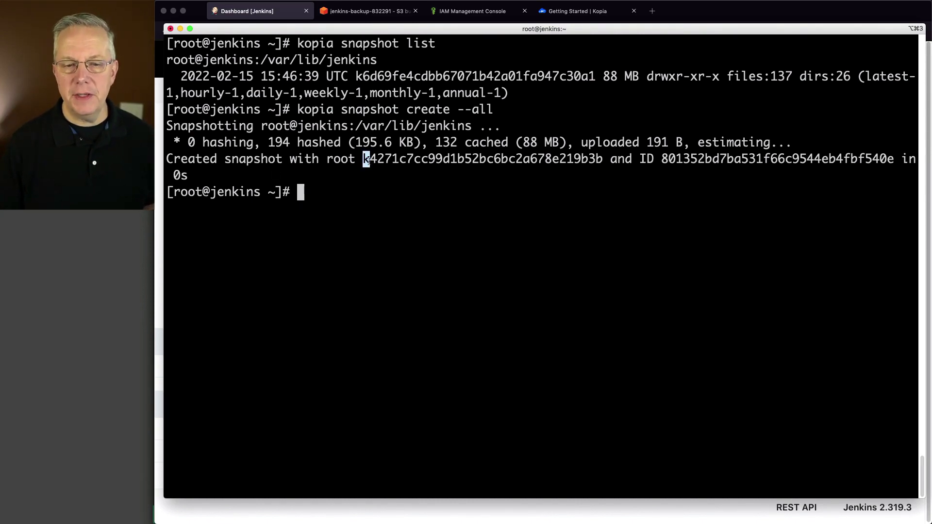
{"action": "left_click_drag", "start_coordinate": [370, 161], "coordinate": [407, 163]}
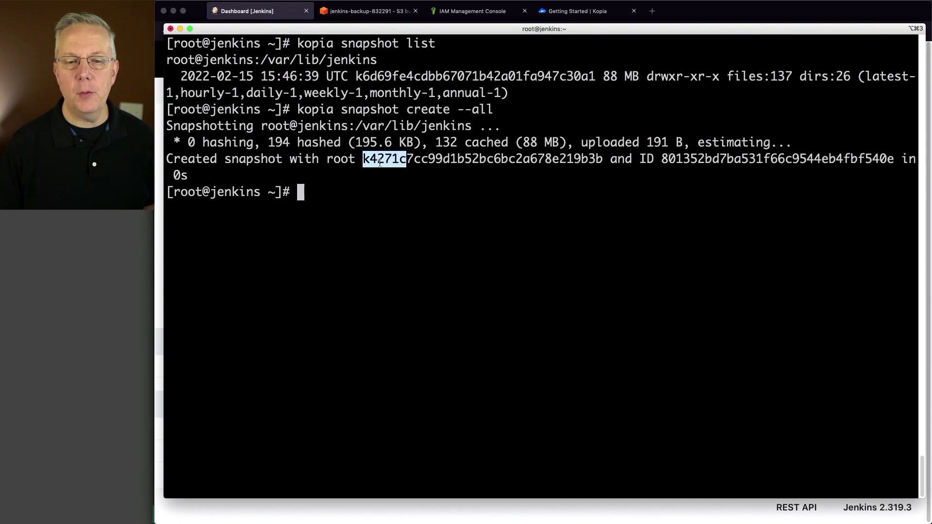
{"action": "left_click", "coordinate": [356, 77]}
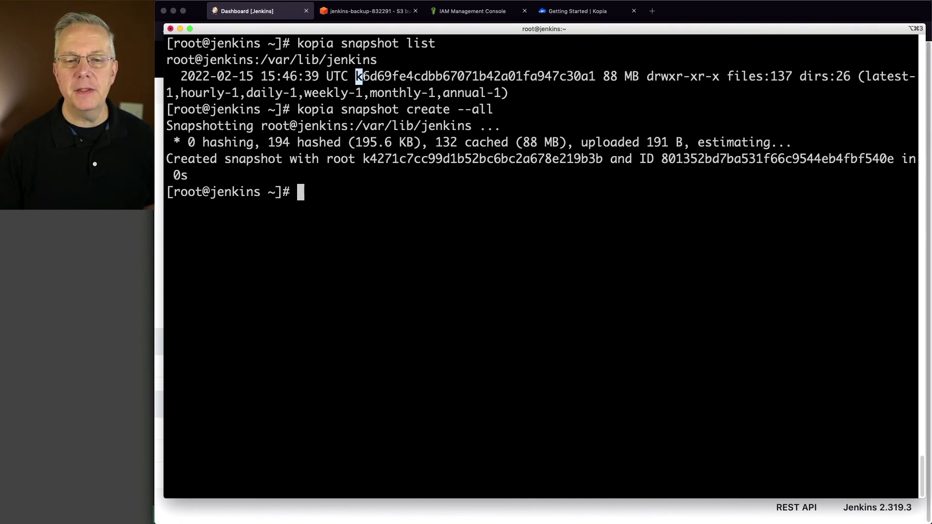
{"action": "left_click_drag", "start_coordinate": [380, 78], "coordinate": [382, 80]}
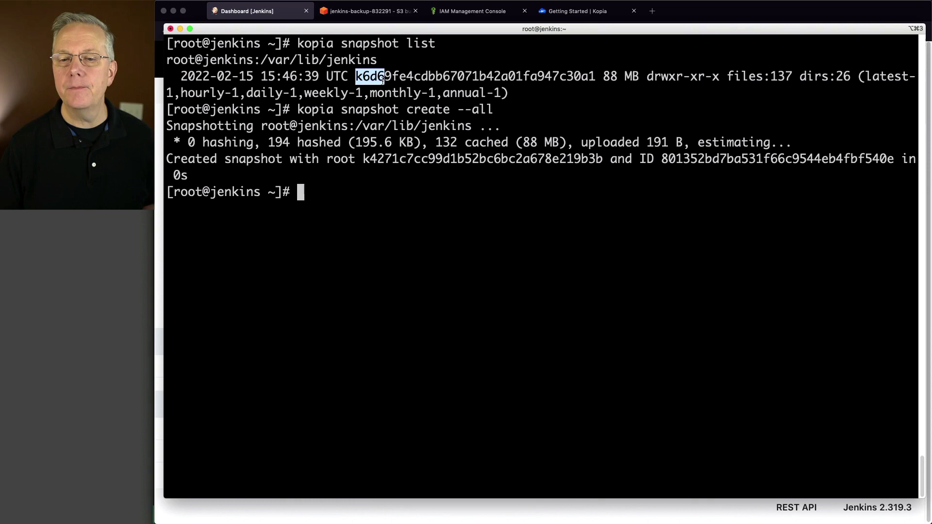
{"action": "left_click", "coordinate": [509, 172]}
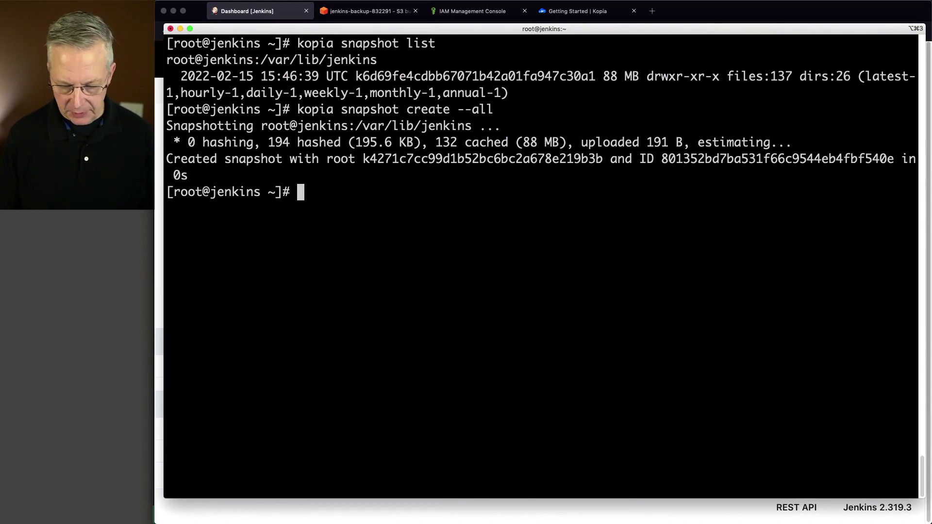
- Run kopia diff between the earlier snapshot ID and the new snapshot's root ID
{"action": "type", "text": "kopia diff"}
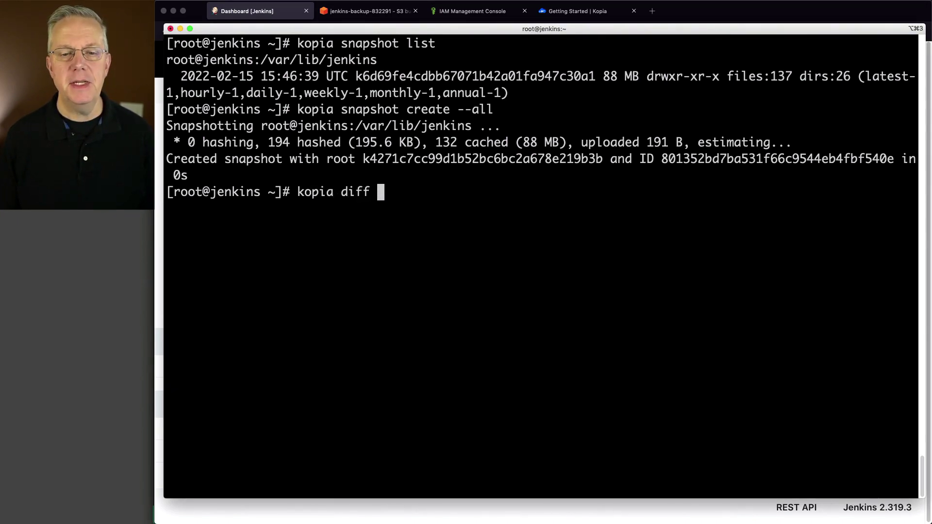
{"action": "double_click", "coordinate": [458, 78]}
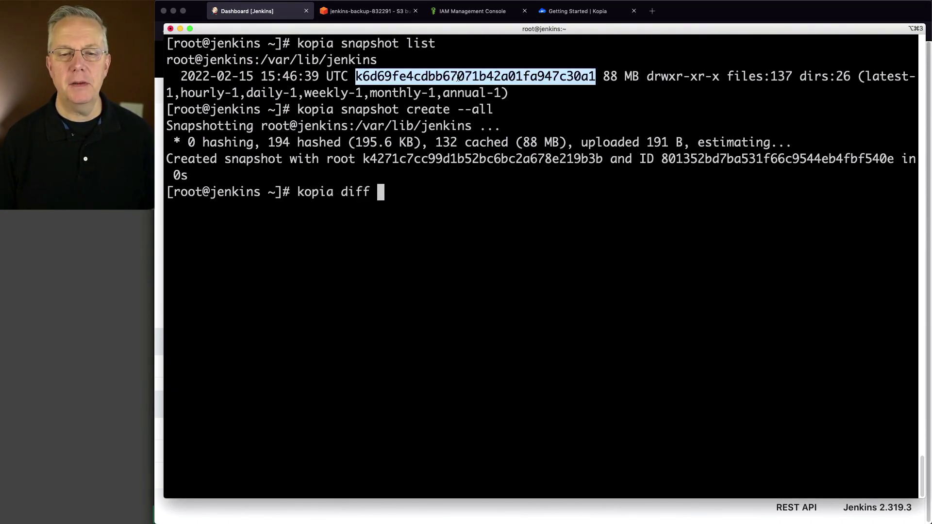
{"action": "type", "text": "k6d69fe4cdbb67071b42a01fa947c30a1"}
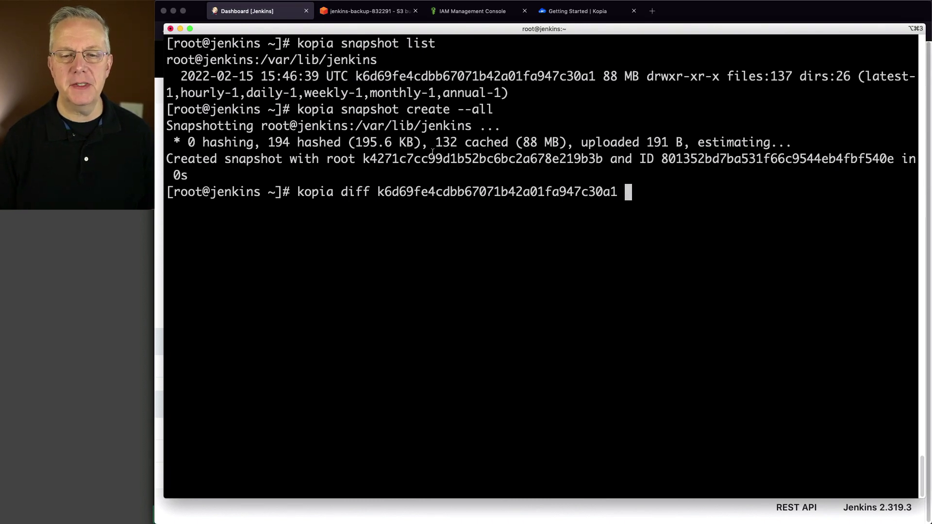
{"action": "double_click", "coordinate": [432, 154]}
{"action": "type", "text": "k4271c7cc99d1b52bc6bc2a678e219b3b"}
{"action": "key", "text": "Return"}
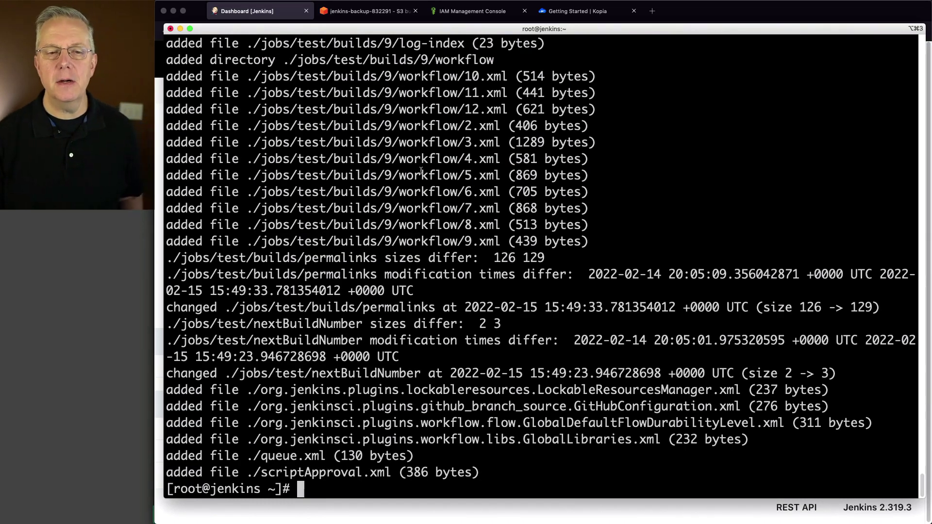
- Review the diff output, highlighting the changed permalinks and JenkinsLocationConfiguration.xml entries
{"action": "scroll", "coordinate": [418, 189], "scroll_direction": "up", "scroll_amount": 8}
{"action": "scroll", "coordinate": [418, 189], "scroll_direction": "up", "scroll_amount": 8}
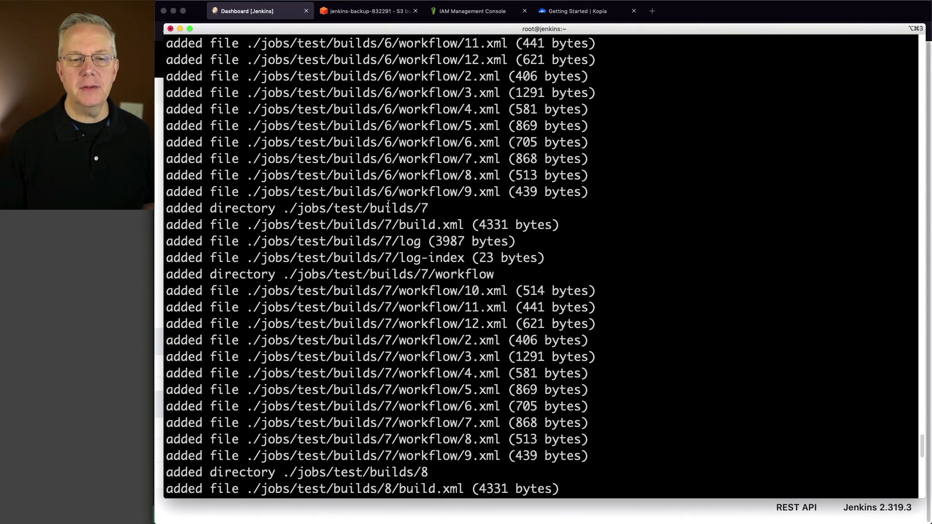
{"action": "scroll", "coordinate": [388, 204], "scroll_direction": "down", "scroll_amount": 12}
{"action": "scroll", "coordinate": [362, 198], "scroll_direction": "down", "scroll_amount": 3}
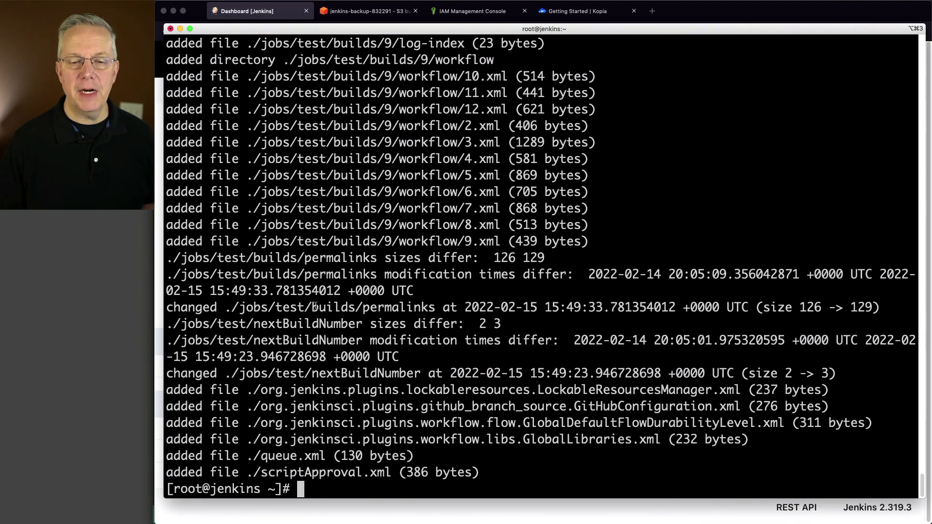
{"action": "left_click_drag", "start_coordinate": [322, 307], "coordinate": [435, 305]}
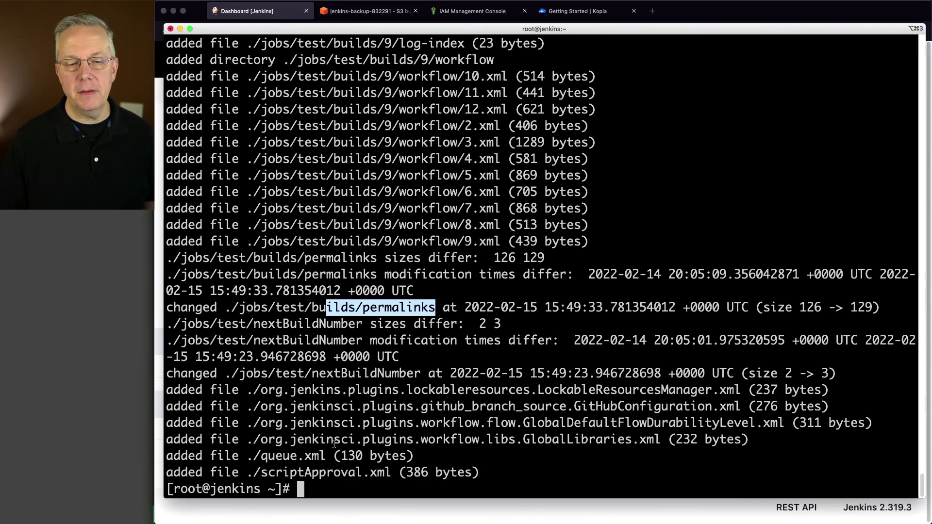
{"action": "scroll", "coordinate": [333, 443], "scroll_direction": "up", "scroll_amount": 20}
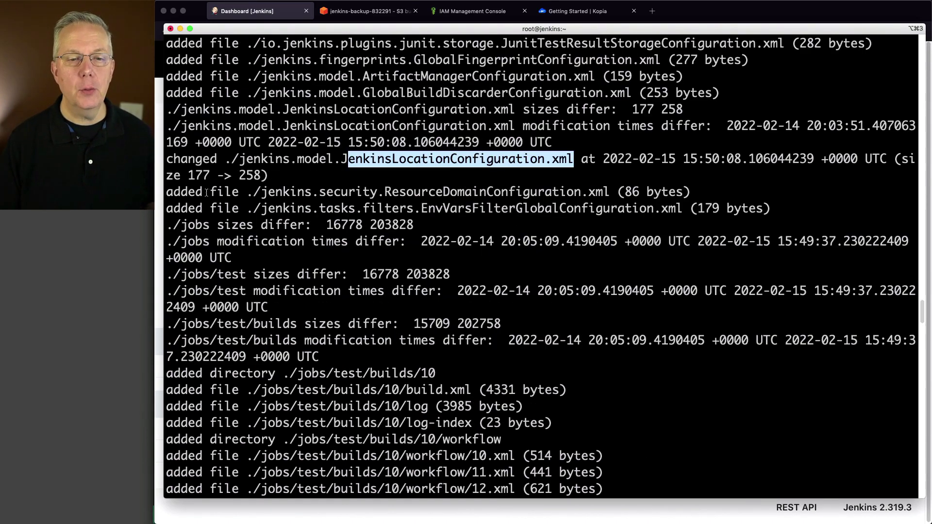
{"action": "double_click", "coordinate": [185, 158]}
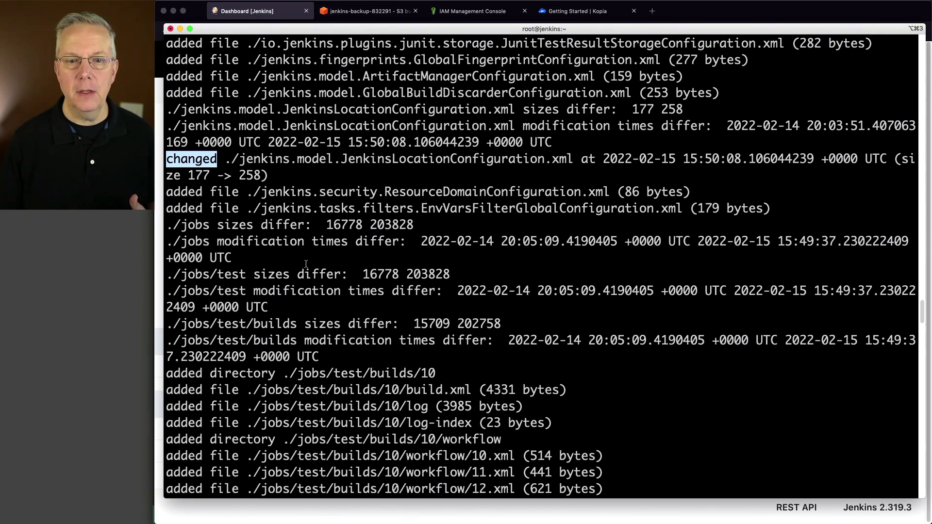
{"action": "scroll", "coordinate": [313, 265], "scroll_direction": "up", "scroll_amount": 5}
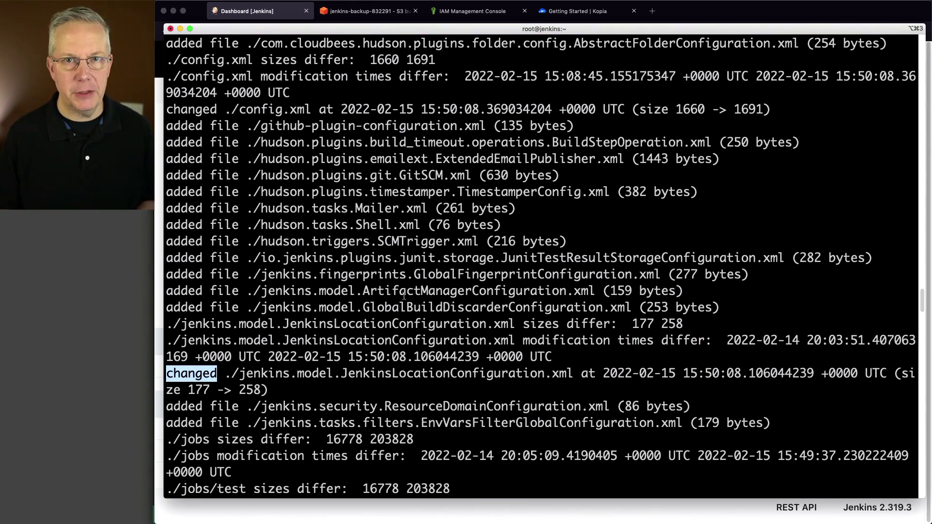
- Change into /var/lib/jenkins/ and list all its files with ls -lsa
{"action": "key", "text": "Return"}
{"action": "type", "text": "cd /var"}
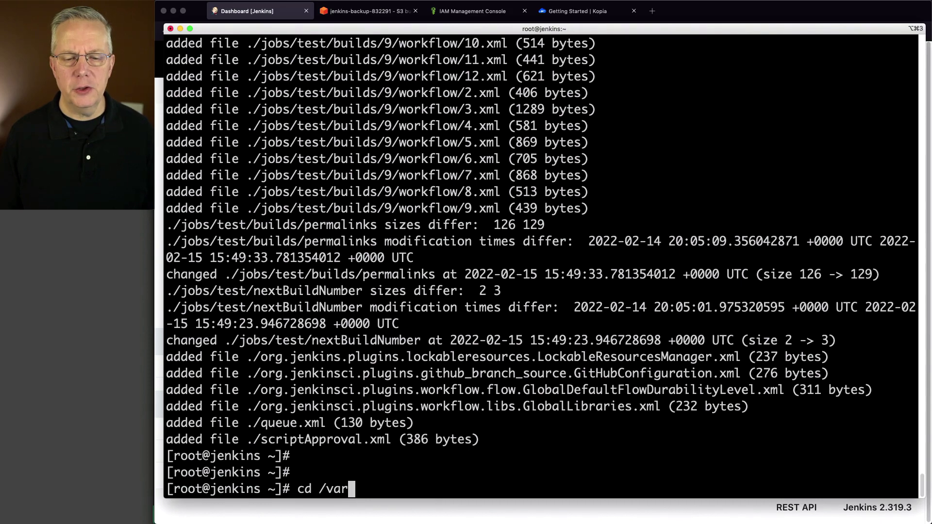
{"action": "type", "text": "/lib/jenkins/"}
{"action": "key", "text": "Return"}
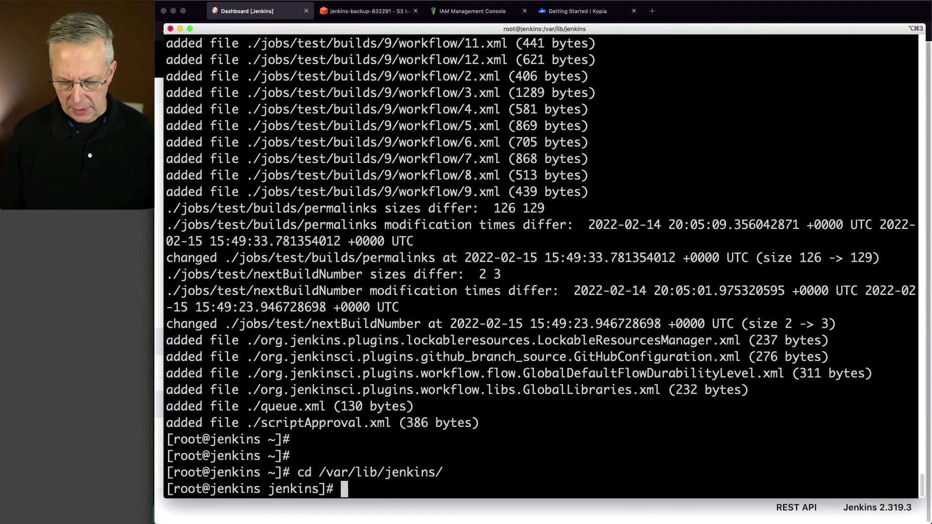
{"action": "type", "text": "ls -lsa"}
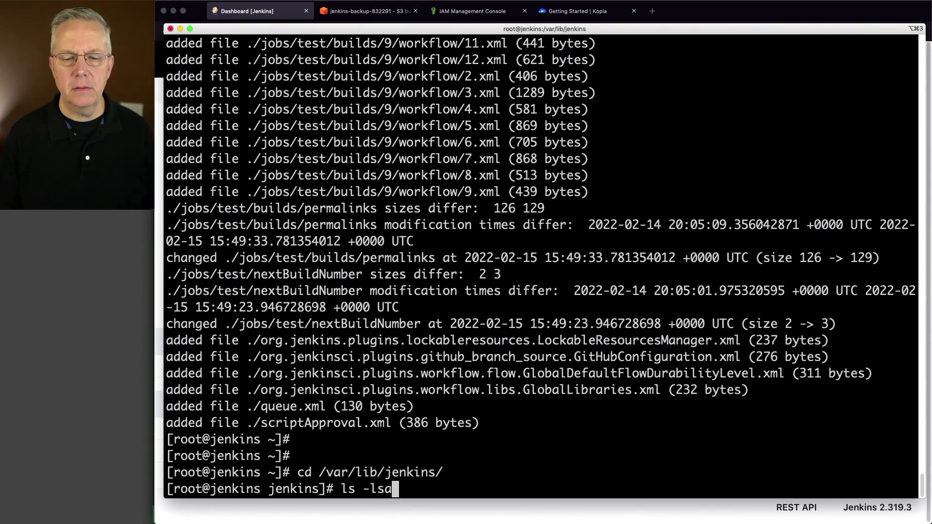
{"action": "key", "text": "Return"}
- Highlight the hidden .cache, .groovy and .java folders in the listing
{"action": "scroll", "coordinate": [573, 249], "scroll_direction": "up", "scroll_amount": 1}
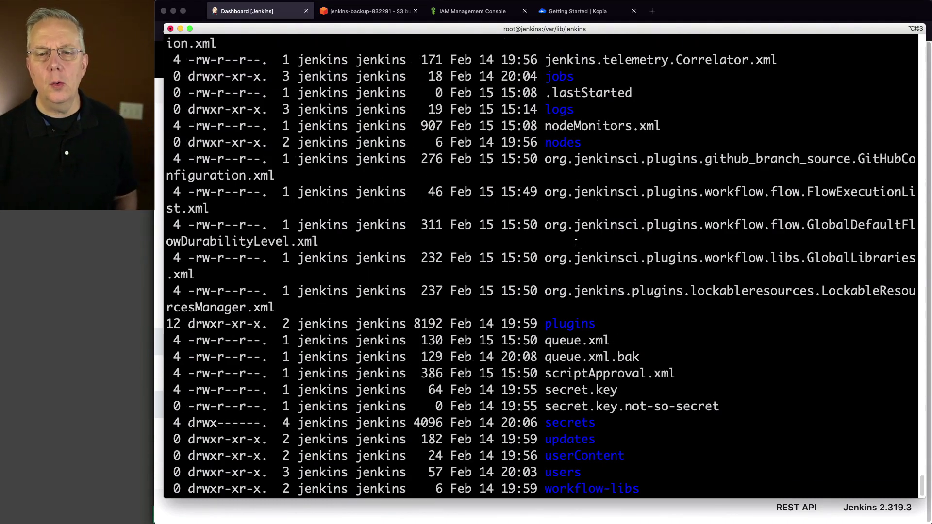
{"action": "scroll", "coordinate": [574, 248], "scroll_direction": "up", "scroll_amount": 7}
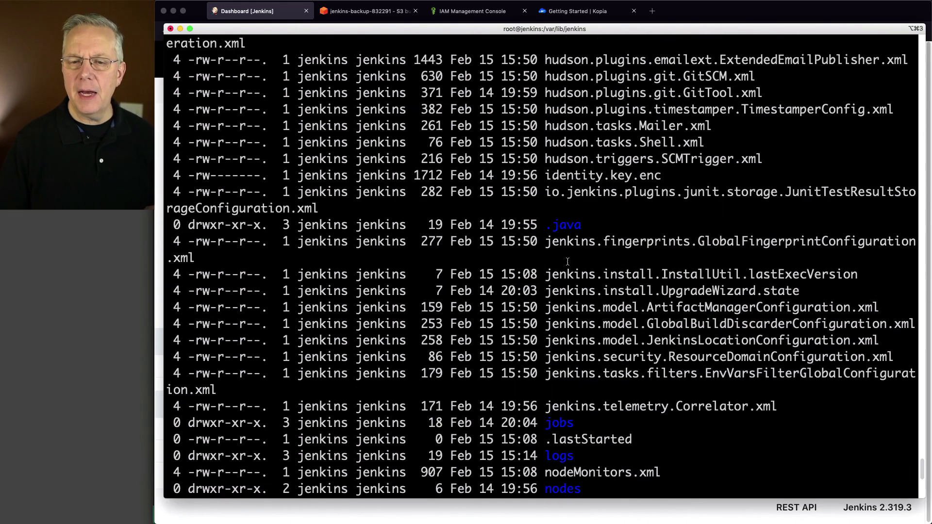
{"action": "scroll", "coordinate": [567, 262], "scroll_direction": "up", "scroll_amount": 5}
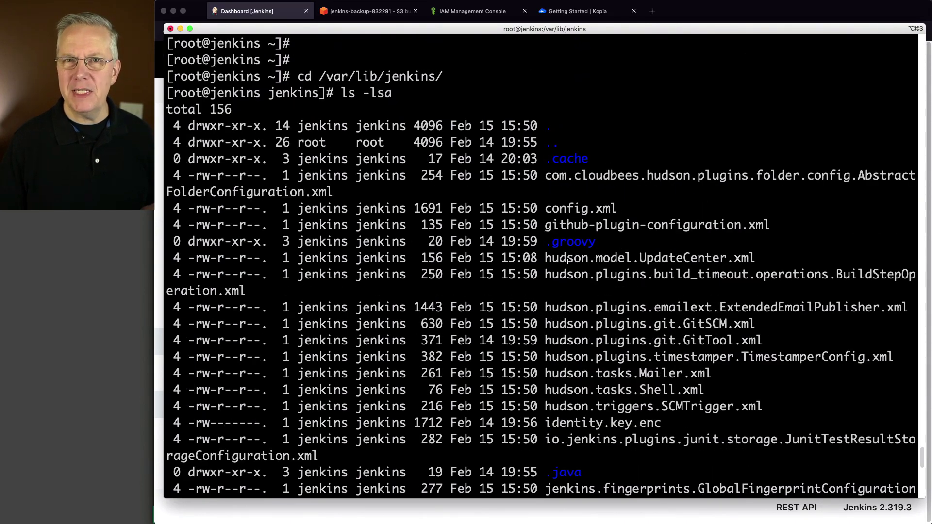
{"action": "scroll", "coordinate": [566, 258], "scroll_direction": "down", "scroll_amount": 1}
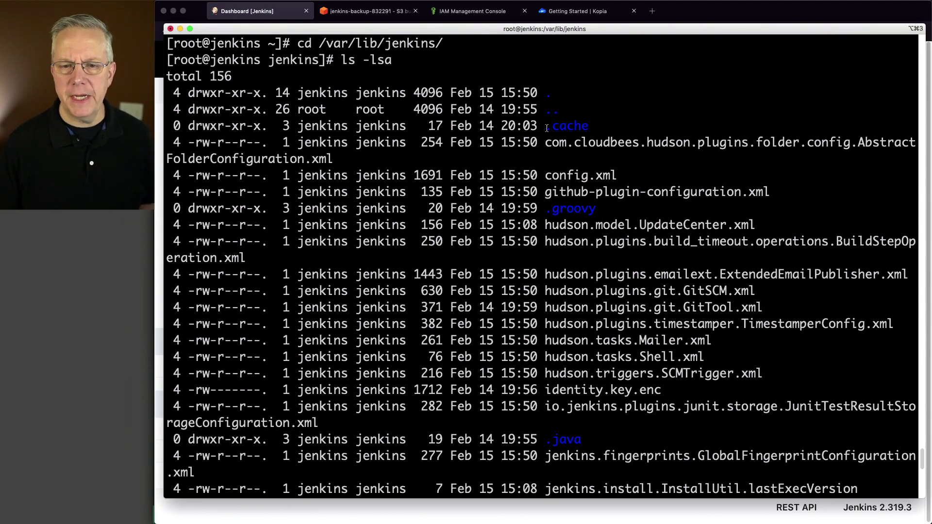
{"action": "left_click_drag", "start_coordinate": [546, 127], "coordinate": [916, 128]}
{"action": "left_click_drag", "start_coordinate": [544, 208], "coordinate": [598, 210]}
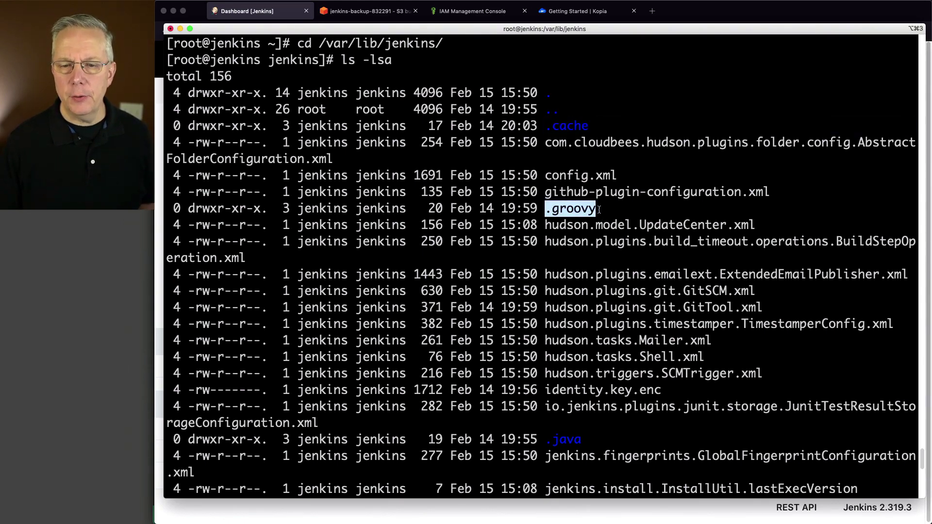
{"action": "left_click_drag", "start_coordinate": [546, 442], "coordinate": [587, 442]}
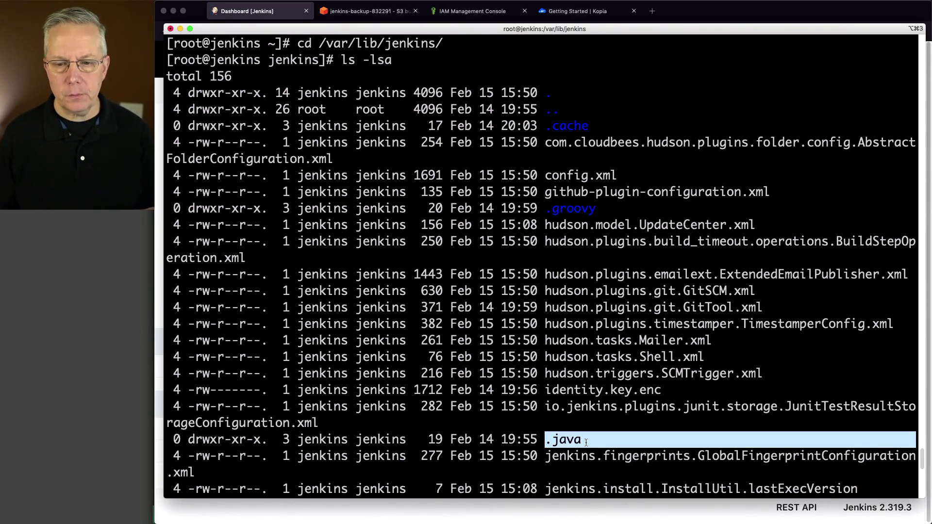
- Run pwd to confirm the current directory is /var/lib/jenkins
{"action": "key", "text": "Return"}
{"action": "type", "text": "pwd"}
{"action": "key", "text": "Return"}
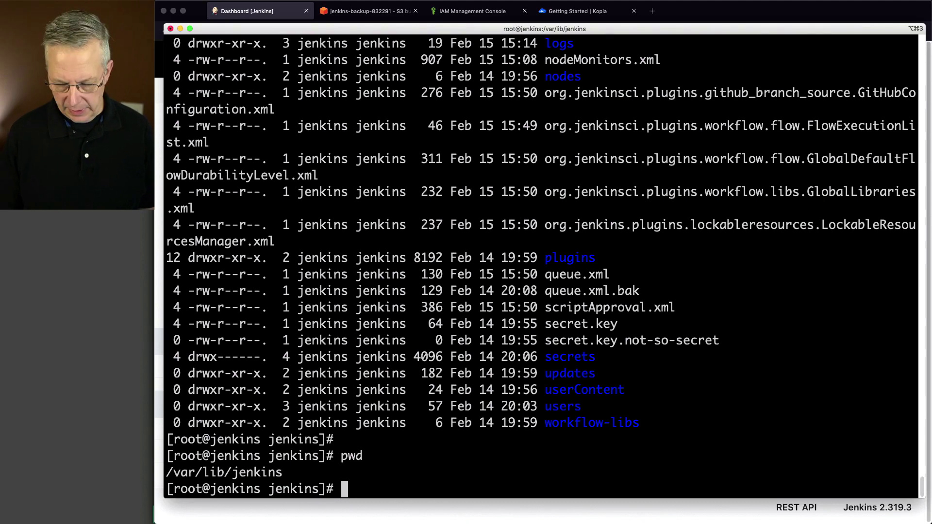
- Run kopia policy show . and highlight the inherited Retention settings
{"action": "type", "text": "kopia"}
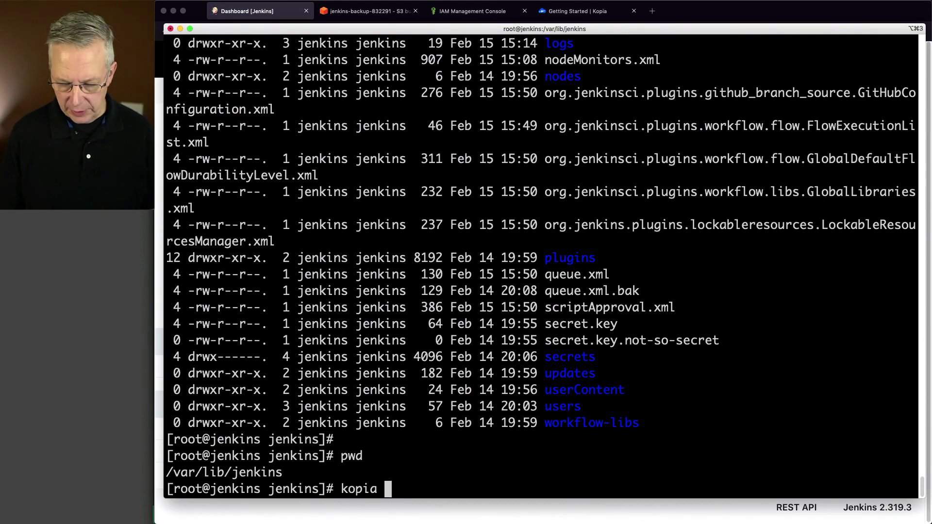
{"action": "type", "text": " policy"}
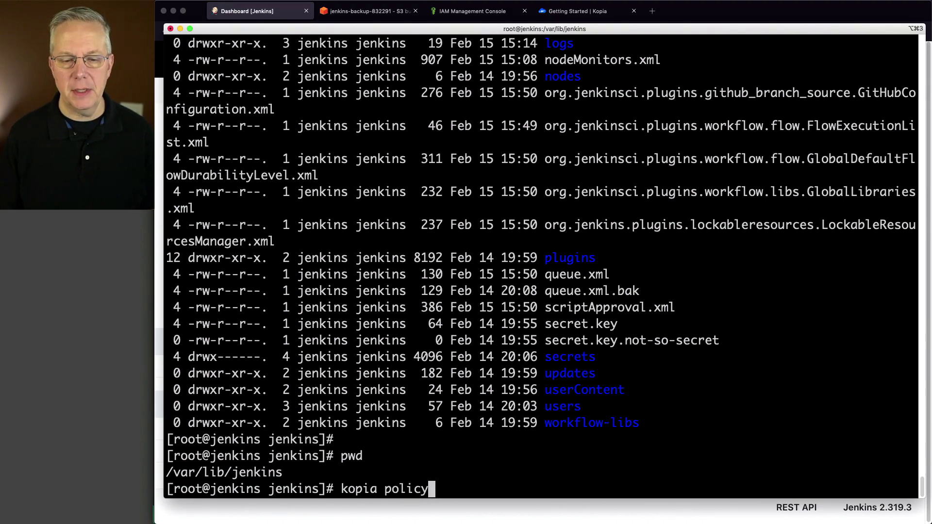
{"action": "type", "text": " show ."}
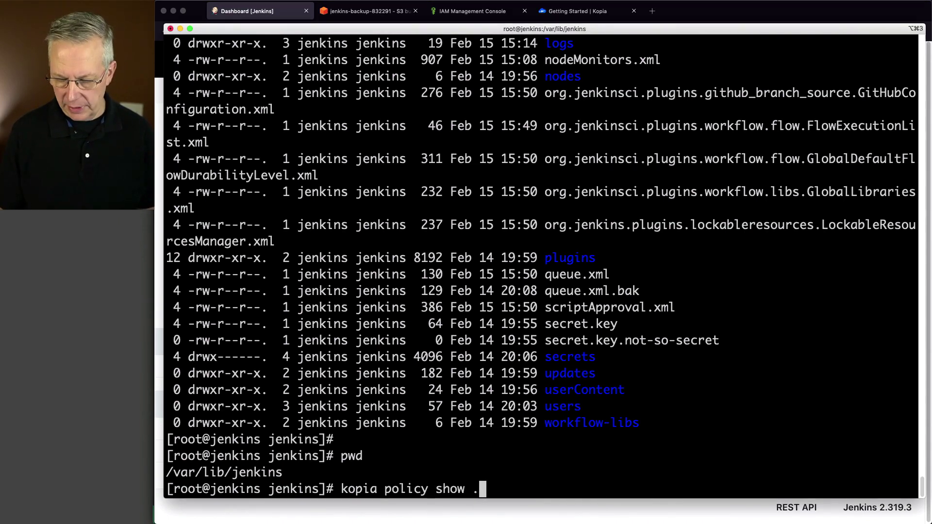
{"action": "key", "text": "Return"}
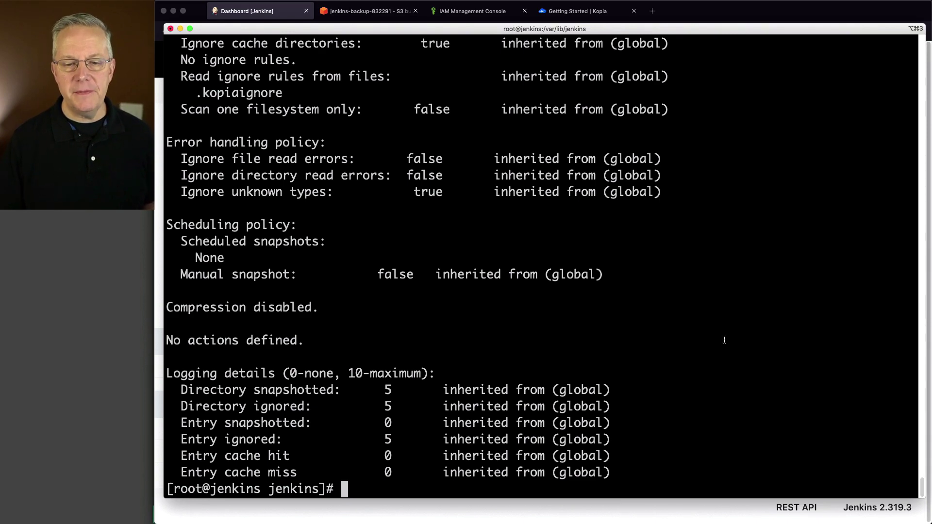
{"action": "scroll", "coordinate": [669, 333], "scroll_direction": "up", "scroll_amount": 5}
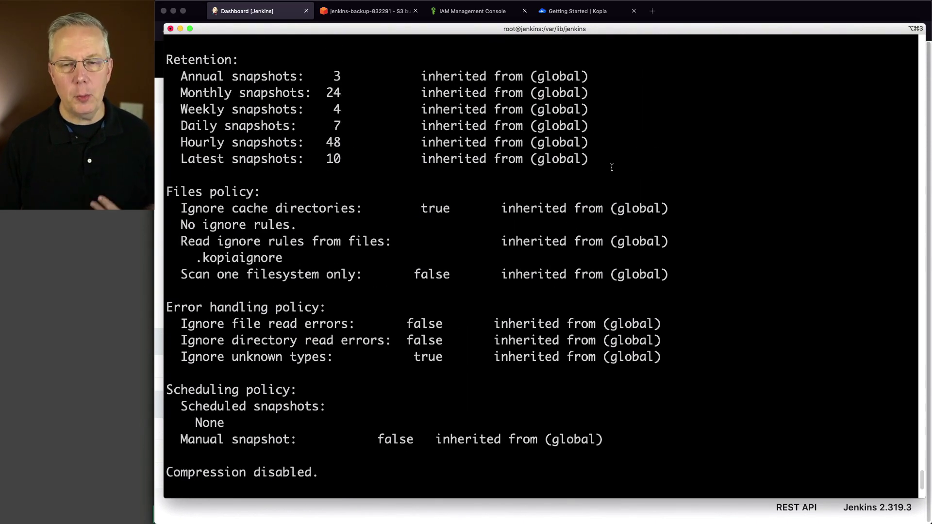
{"action": "scroll", "coordinate": [612, 170], "scroll_direction": "up", "scroll_amount": 3}
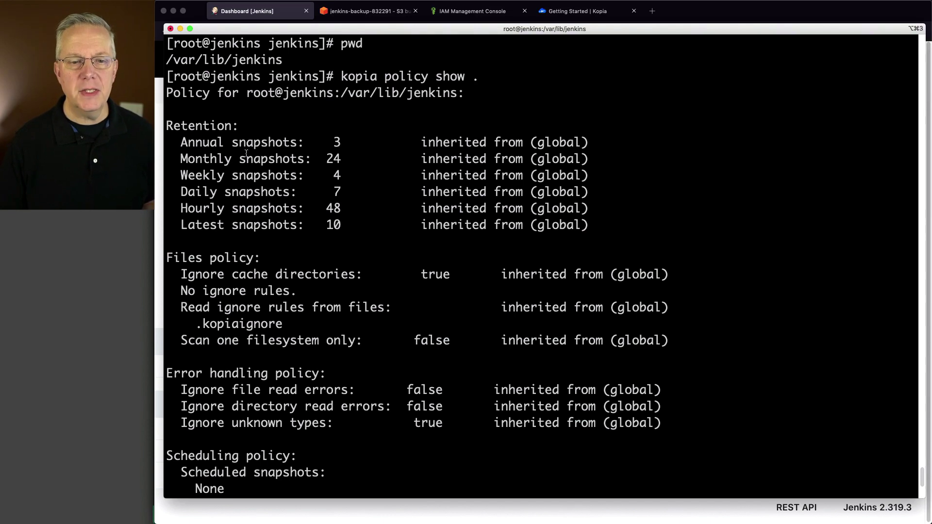
{"action": "left_click_drag", "start_coordinate": [197, 144], "coordinate": [540, 208]}
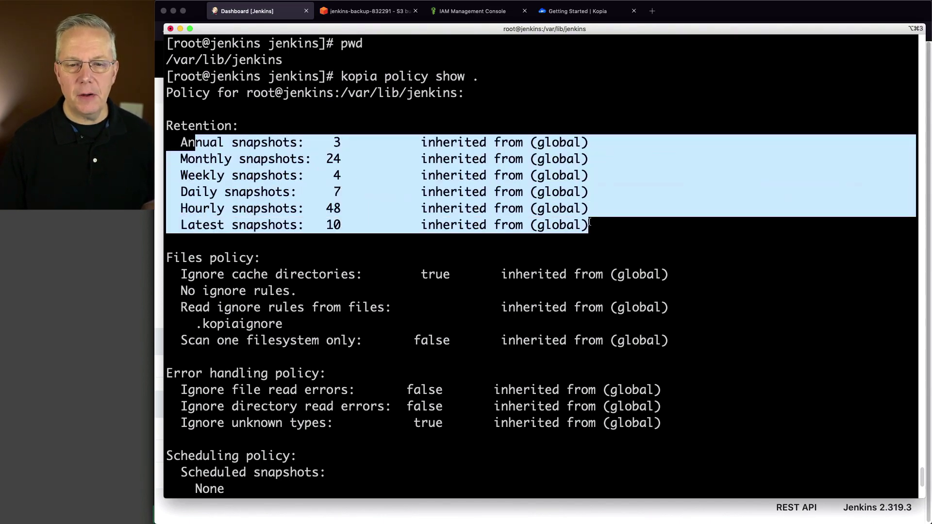
{"action": "left_click_drag", "start_coordinate": [591, 224], "coordinate": [550, 233]}
- Scroll the policy output to point out the 'No ignore rules.' line
{"action": "scroll", "coordinate": [490, 216], "scroll_direction": "down", "scroll_amount": 1}
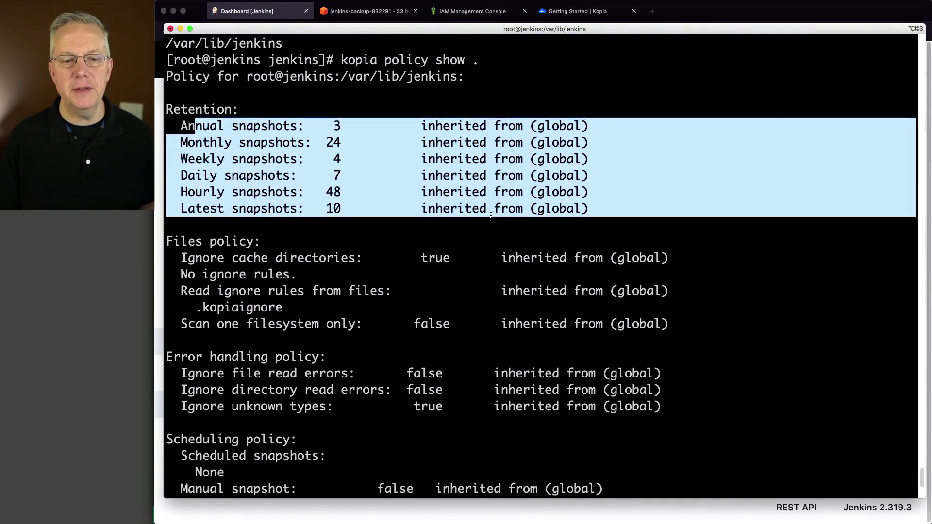
{"action": "scroll", "coordinate": [490, 216], "scroll_direction": "down", "scroll_amount": 3}
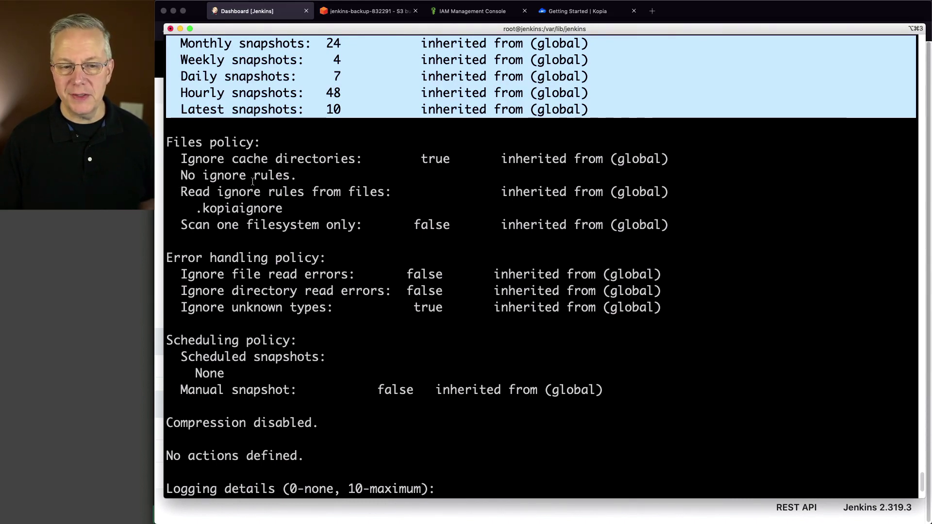
{"action": "left_click_drag", "start_coordinate": [181, 175], "coordinate": [304, 172]}
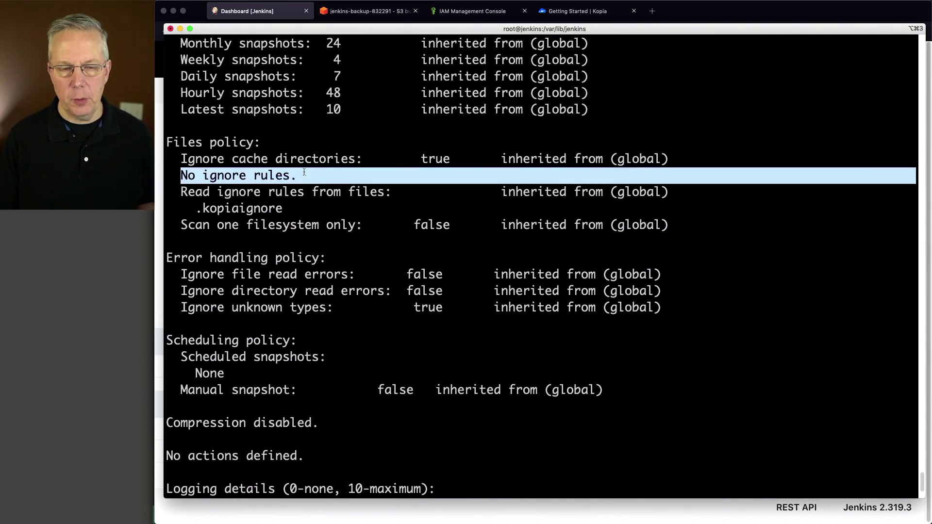
{"action": "scroll", "coordinate": [372, 197], "scroll_direction": "down", "scroll_amount": 5}
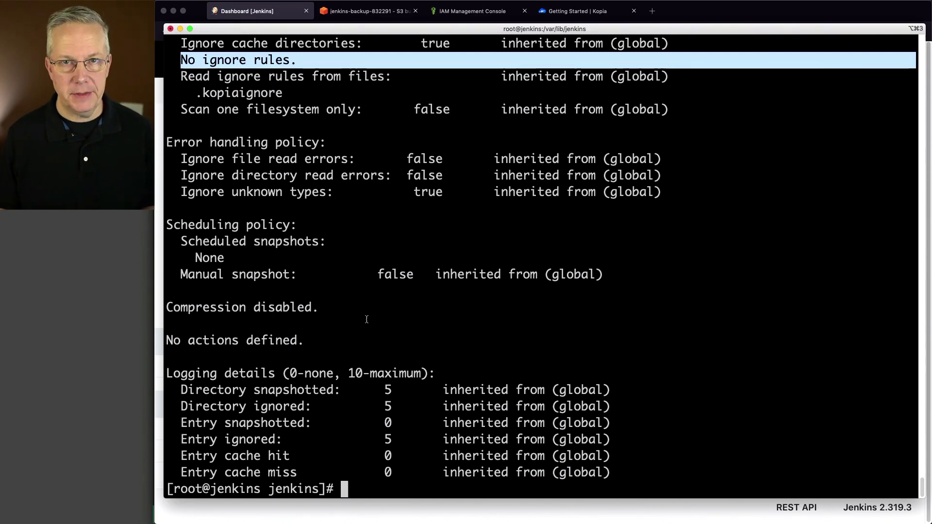
{"action": "left_click", "coordinate": [637, 337]}
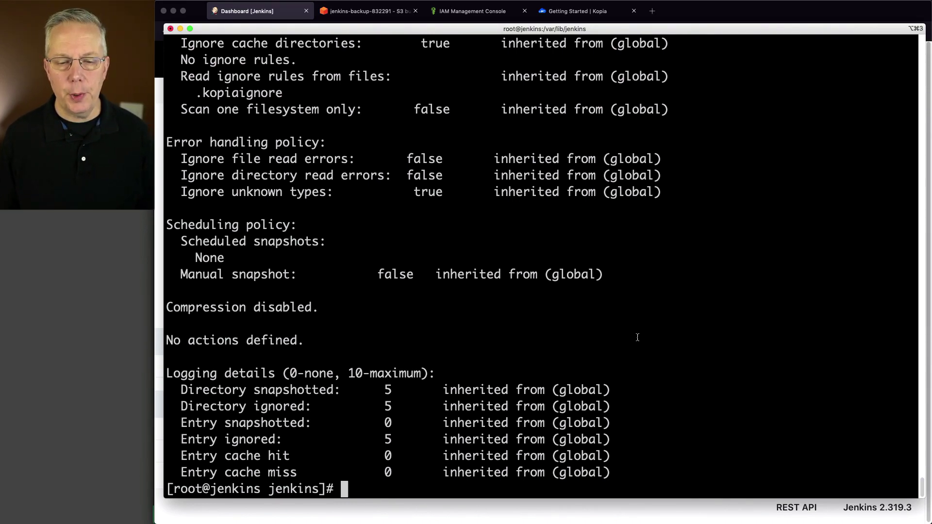
- Add ignore rules .cache/, .groovy/ and .java/ to the Jenkins home policy, then re-show it
{"action": "type", "text": "kopia policy set --add-ignore .cache/ --add-ignore .groovy/ --add-ignore .java/ ."}
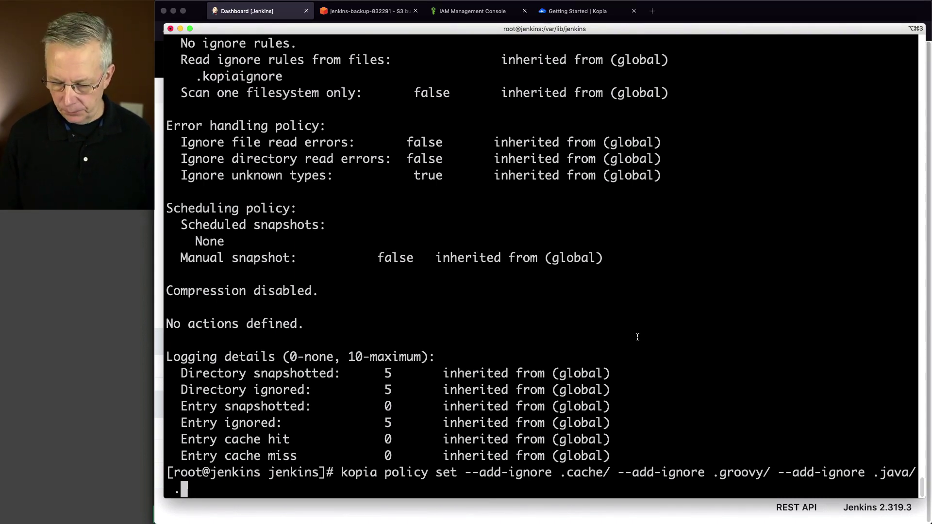
{"action": "key", "text": "Return"}
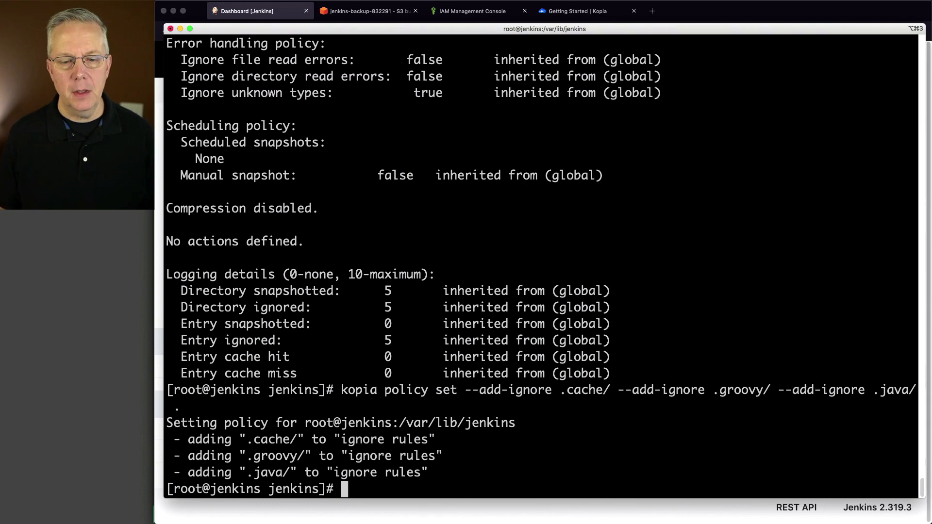
{"action": "key", "text": "Up"}
{"action": "key", "text": "Up"}
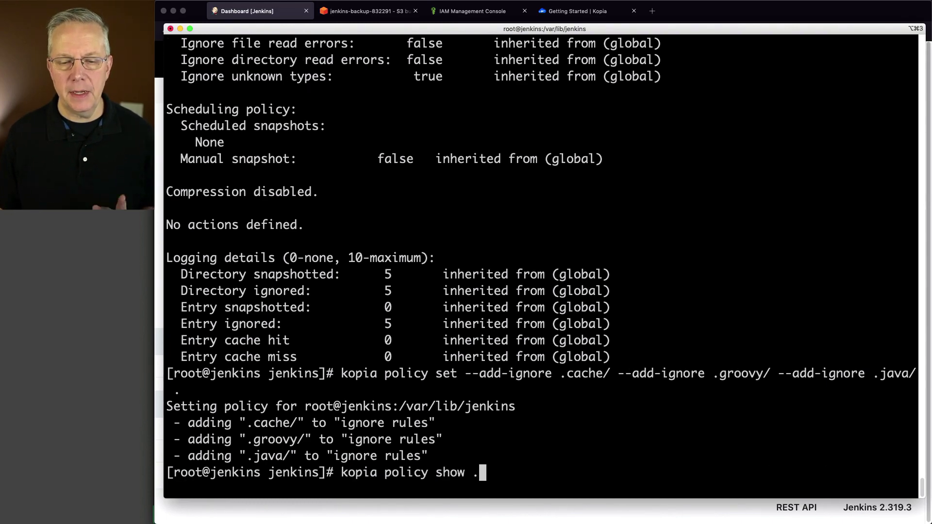
{"action": "key", "text": "Return"}
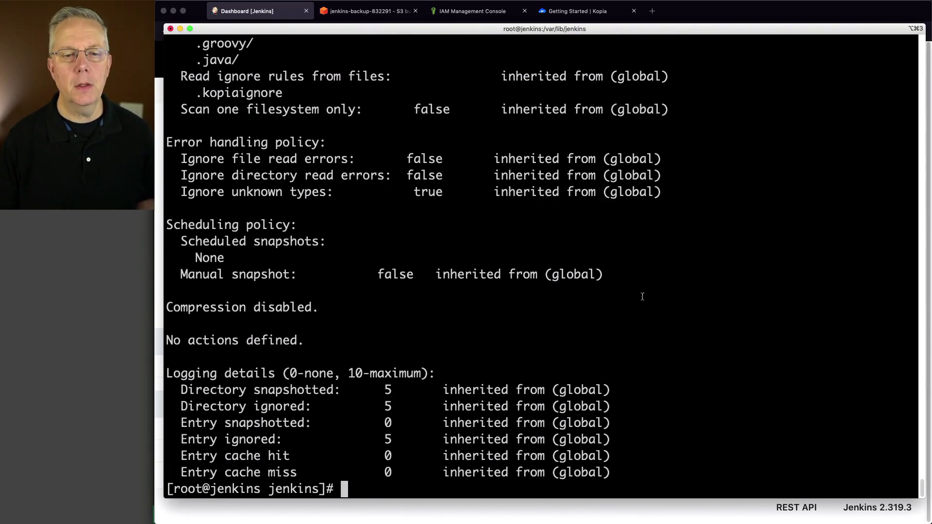
{"action": "scroll", "coordinate": [567, 294], "scroll_direction": "up", "scroll_amount": 5}
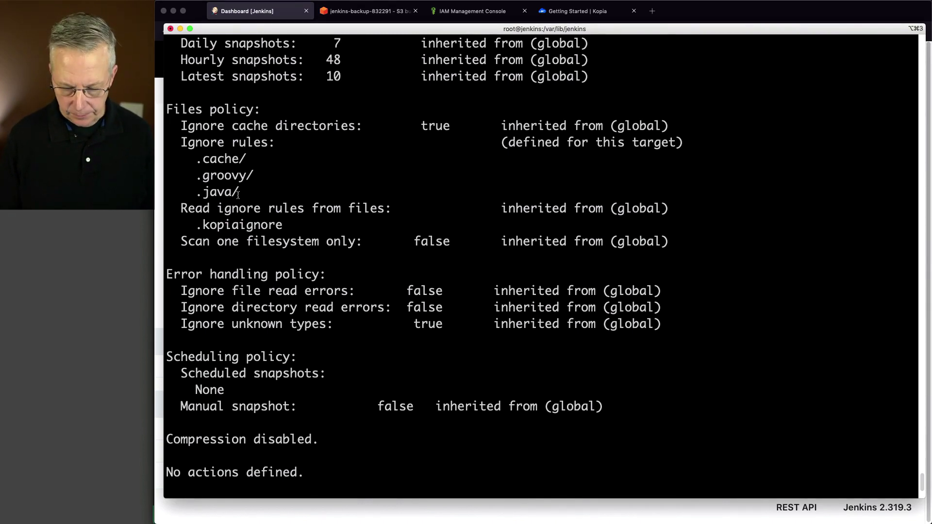
- Run kopia policy list, then cd ~, confirm /root with pwd, and clear the screen
{"action": "type", "text": "kopia po"}
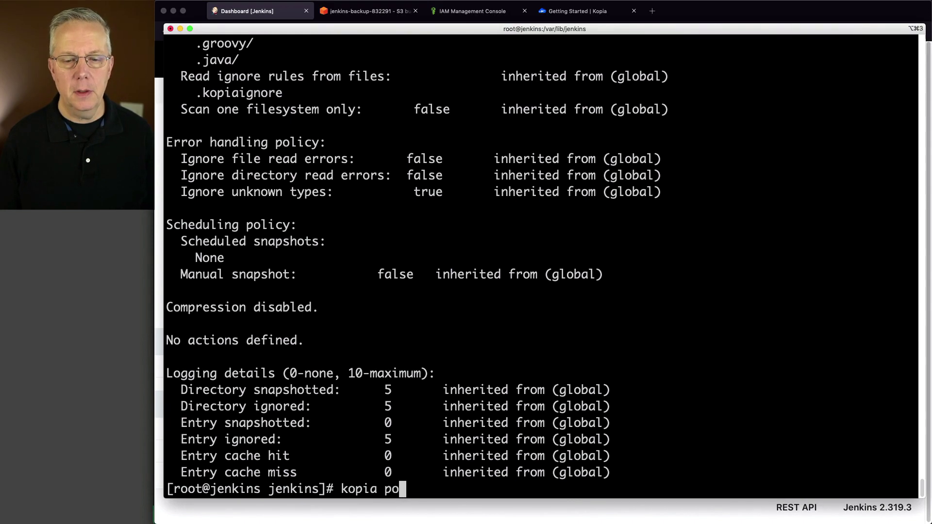
{"action": "type", "text": "licy list"}
{"action": "key", "text": "Return"}
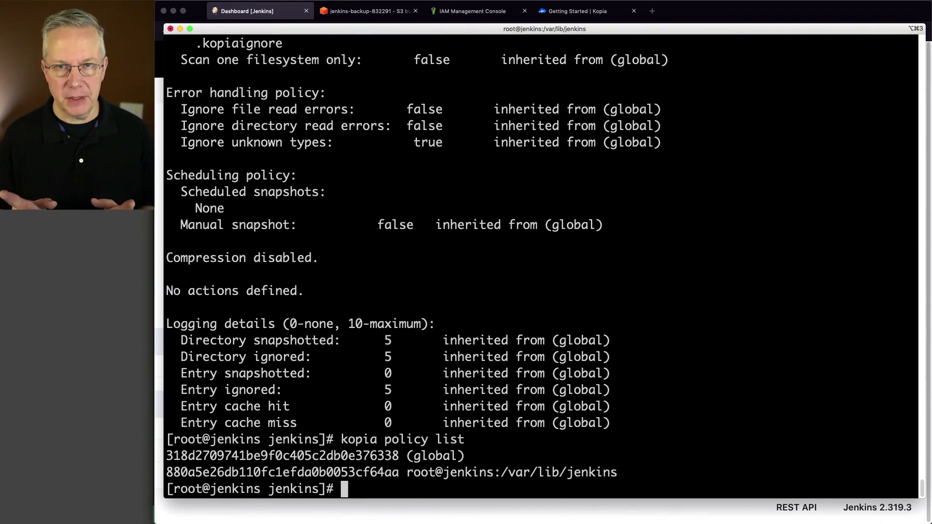
{"action": "type", "text": "cd ~"}
{"action": "key", "text": "Return"}
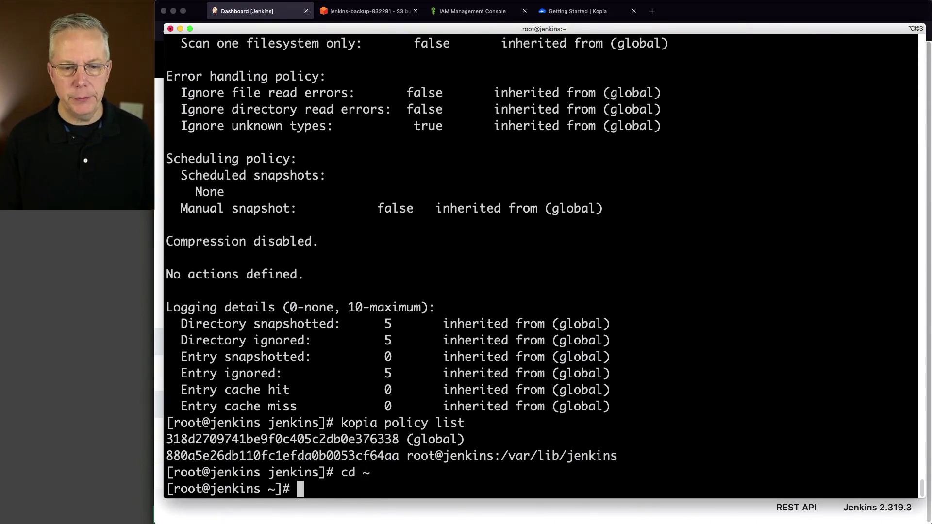
{"action": "type", "text": "pwd"}
{"action": "key", "text": "Return"}
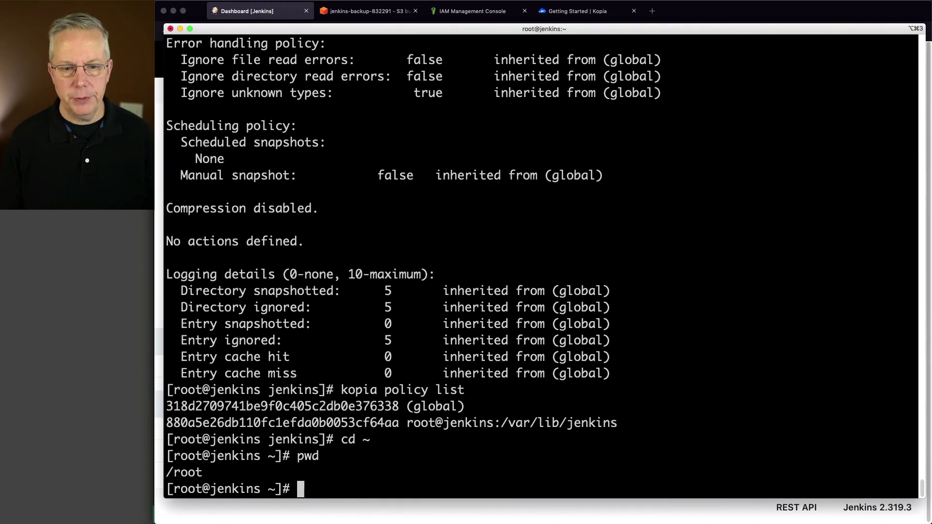
{"action": "type", "text": "clear"}
{"action": "key", "text": "Return"}
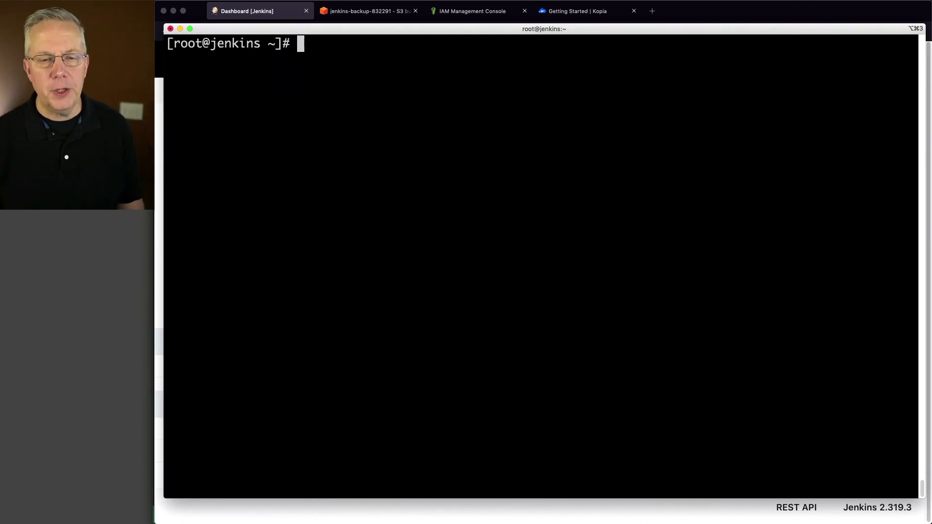
- Write jenkins-kopia.sh in vi with a #!/bin/bash shebang, kopia repository connect s3 and snapshot create --all
{"action": "type", "text": "vi jenkins-k"}
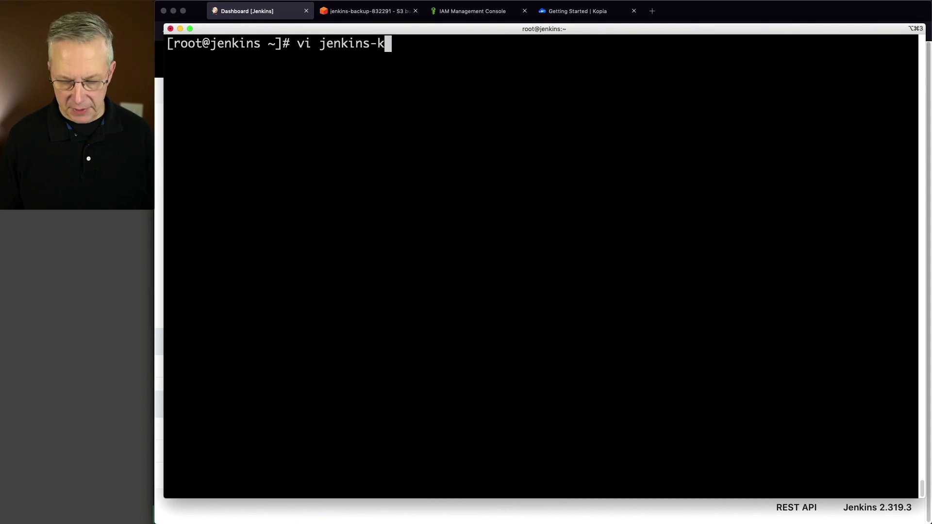
{"action": "type", "text": "opia.h"}
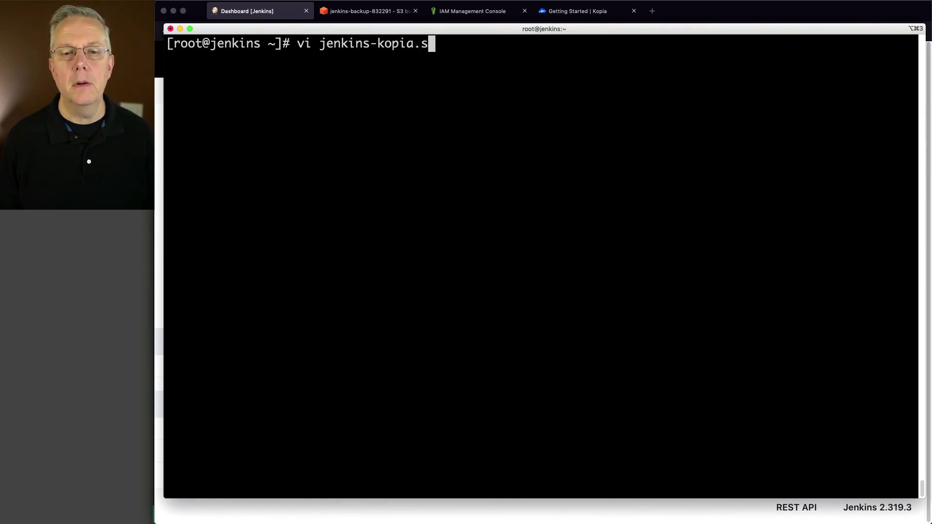
{"action": "type", "text": "h"}
{"action": "key", "text": "Return"}
{"action": "type", "text": "i#!"}
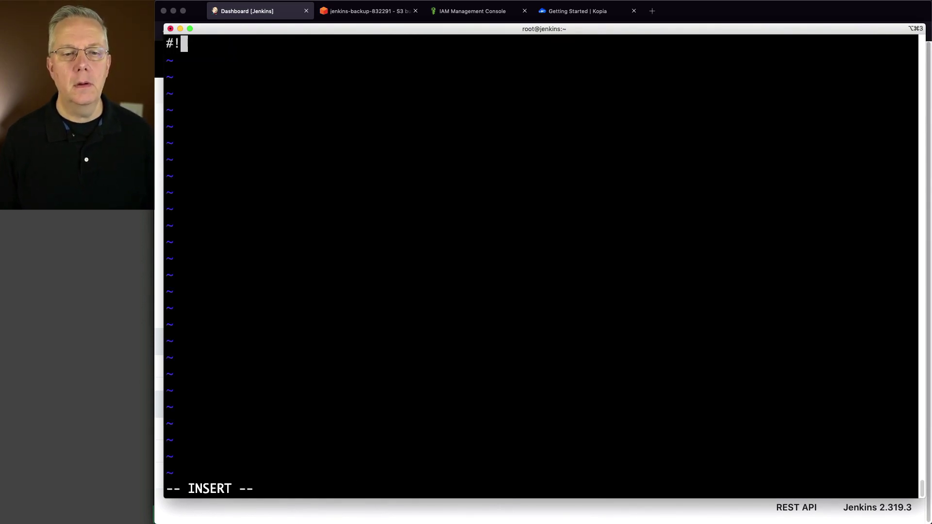
{"action": "type", "text": "/bin/bash"}
{"action": "key", "text": "Return"}
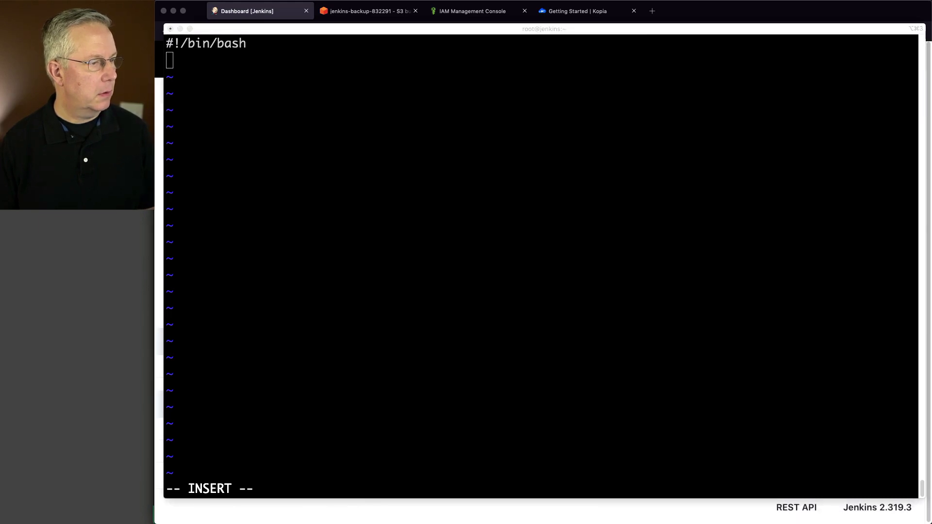
{"action": "left_click", "coordinate": [483, 179]}
{"action": "type", "text": "/bin/kopia repository connect s3 --bucket=jenkins-backup-832291 /bin/kopia snapshot create --all"}
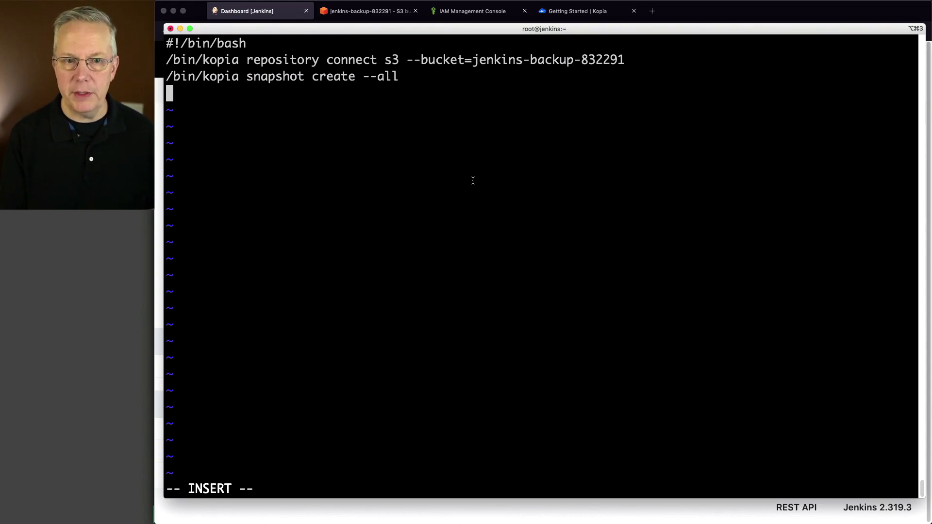
{"action": "key", "text": "Escape"}
{"action": "type", "text": ":wq"}
{"action": "key", "text": "Return"}
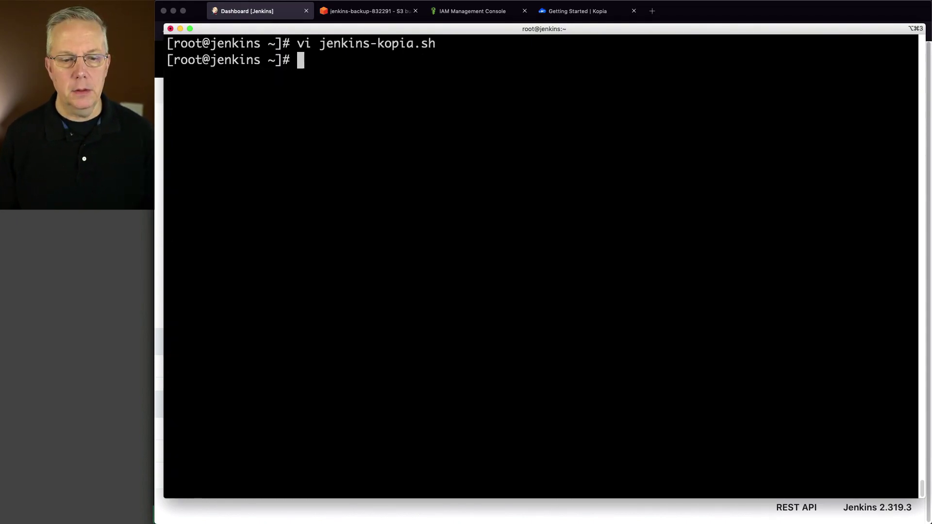
- Make jenkins-kopia.sh executable with chmod +x
{"action": "type", "text": "chmo"}
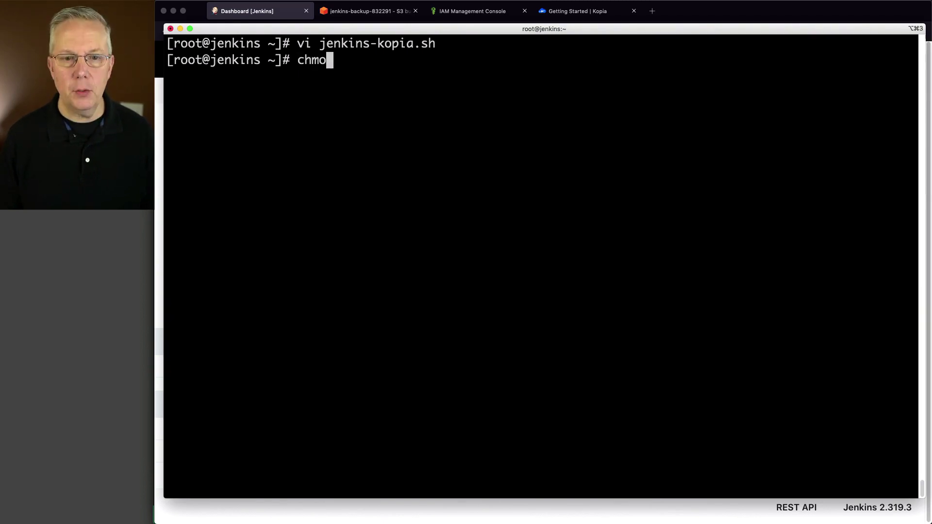
{"action": "type", "text": "d +x je"}
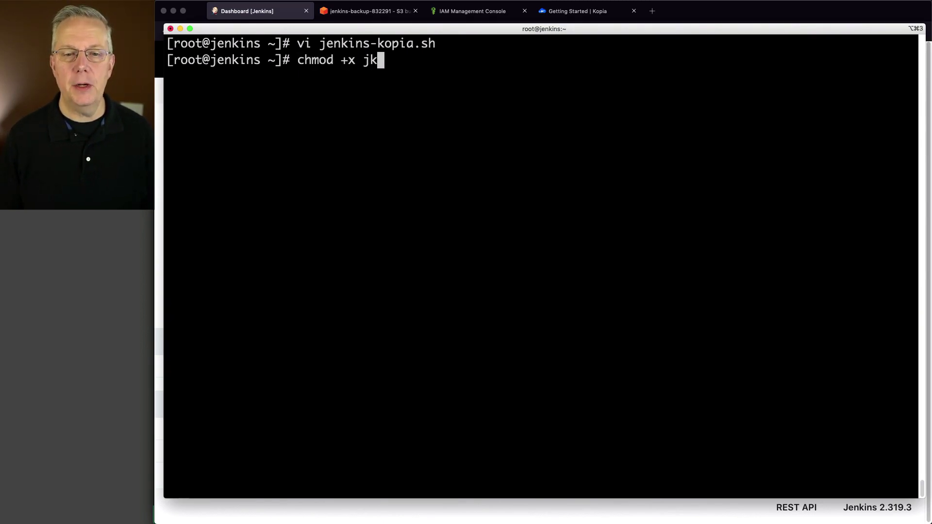
{"action": "key", "text": "Tab"}
{"action": "key", "text": "Return"}
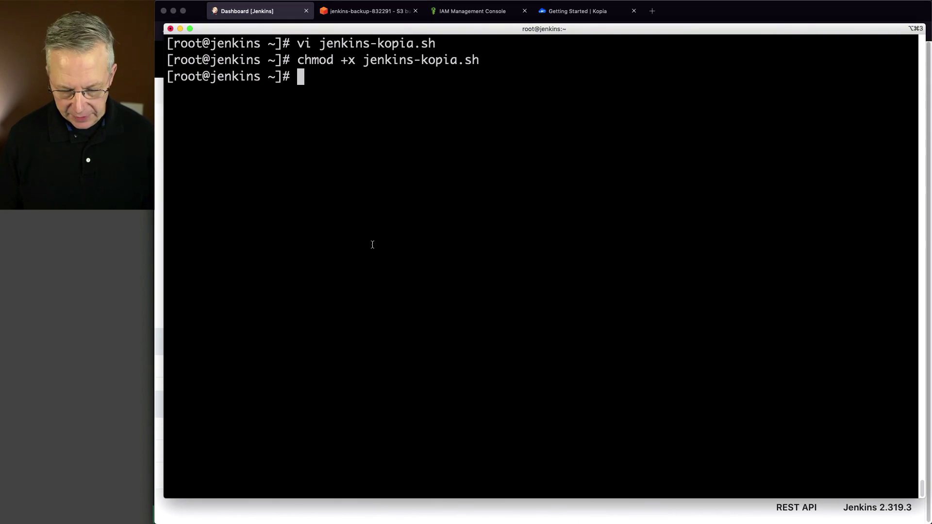
- Install a root crontab with AWS credentials, the Kopia password and a */1 entry running the script
{"action": "type", "text": "cront"}
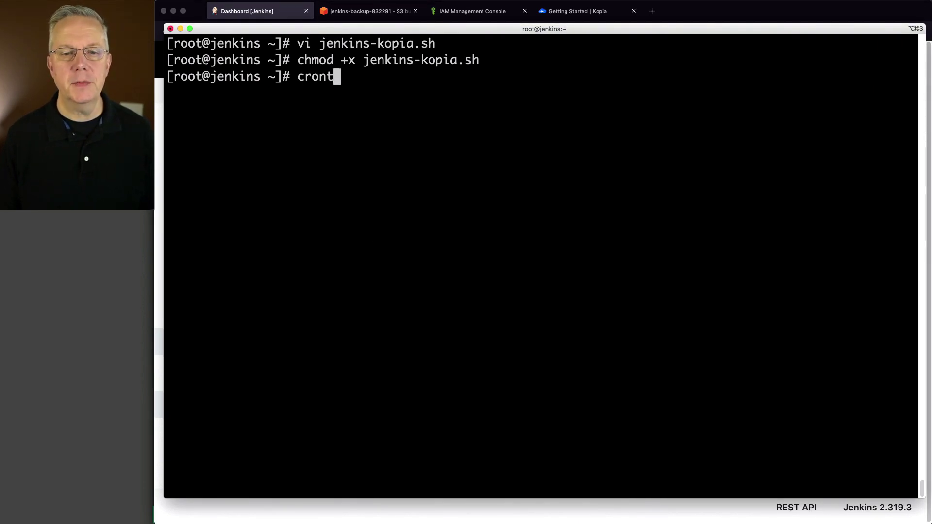
{"action": "type", "text": "ab -e"}
{"action": "key", "text": "Return"}
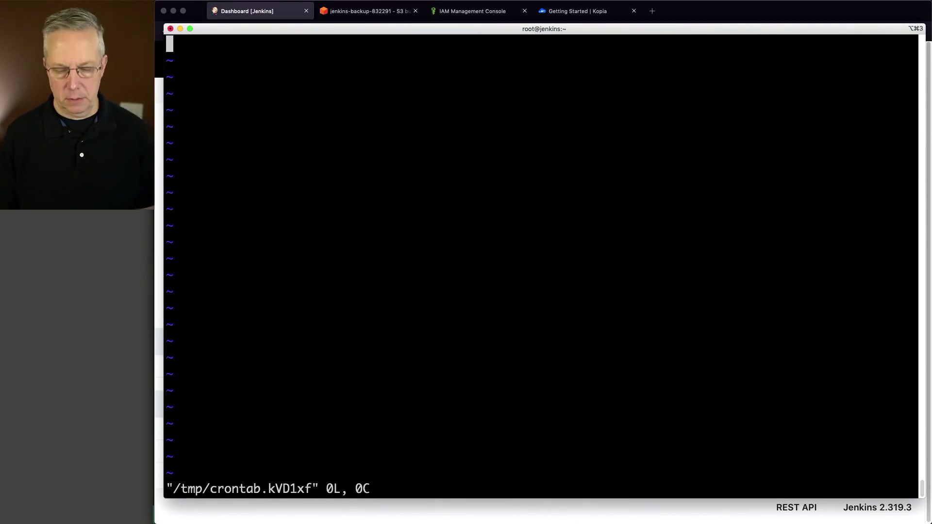
{"action": "key", "text": "i"}
{"action": "key", "text": "super+v"}
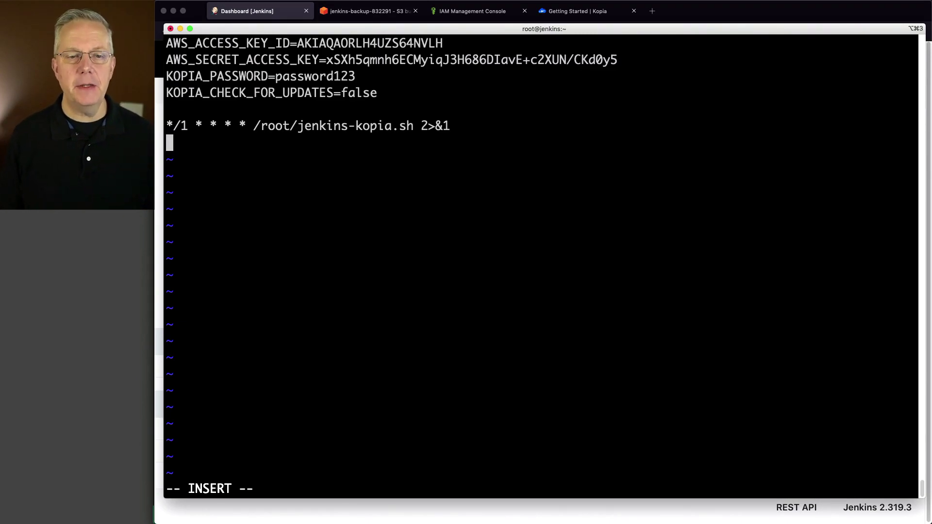
{"action": "key", "text": "Escape"}
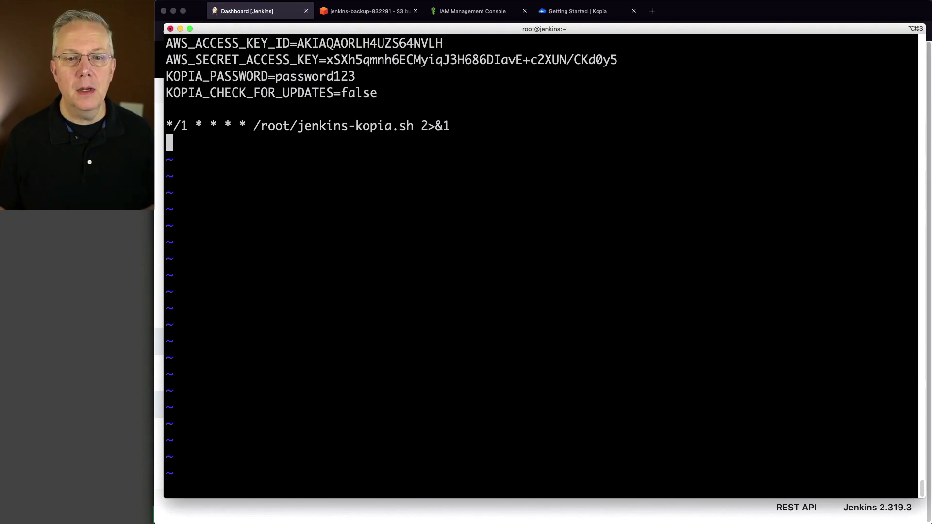
{"action": "key", "text": "Up"}
{"action": "key", "text": "Up"}
{"action": "key", "text": "Up"}
{"action": "key", "text": "Up"}
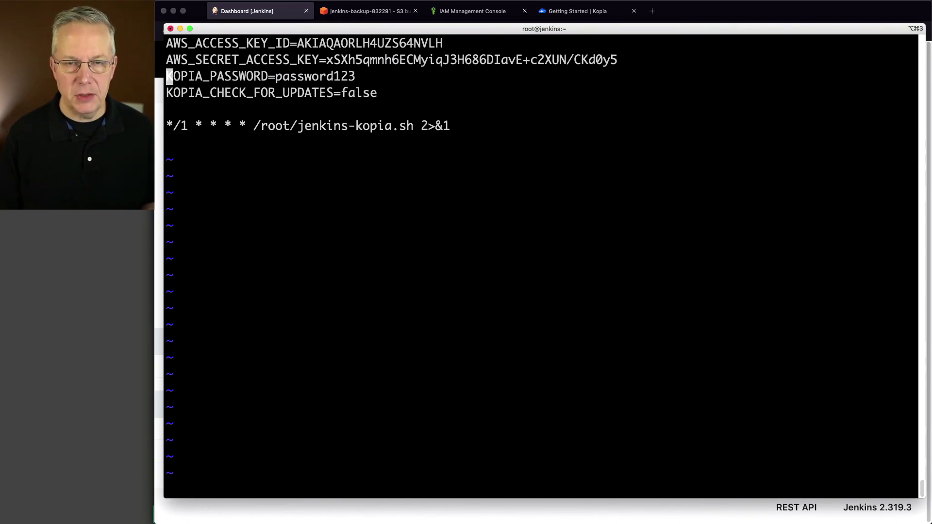
{"action": "type", "text": ":wq"}
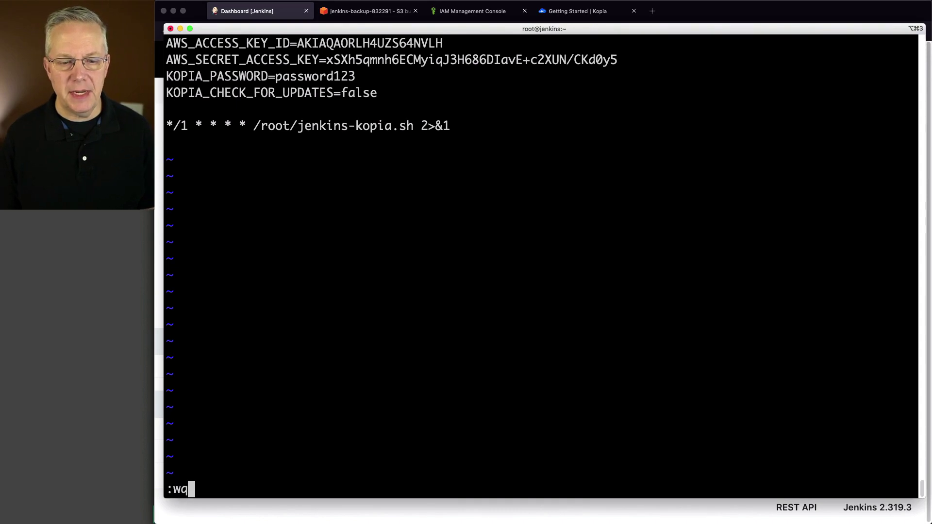
{"action": "key", "text": "Return"}
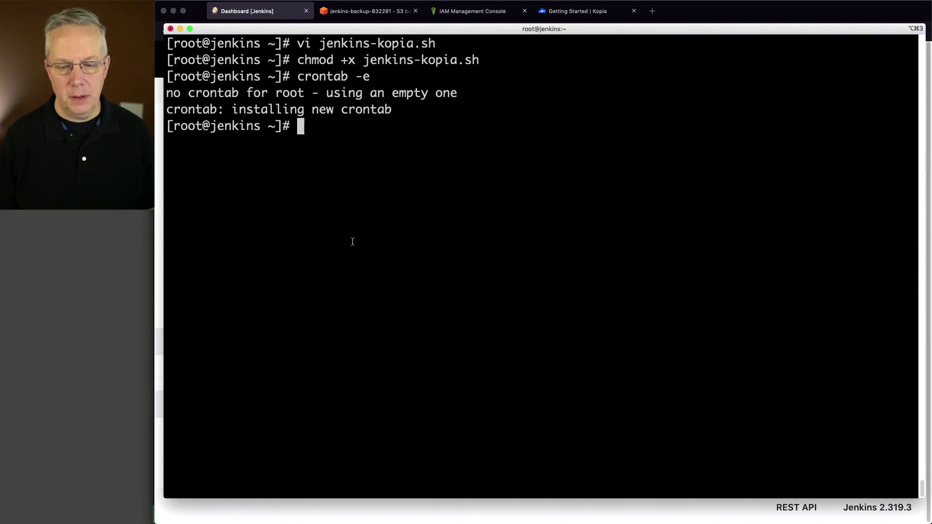
- Run kopia snapshot list to see the two /var/lib/jenkins snapshots, then bring the Jenkins dashboard forward
{"action": "type", "text": "kopia"}
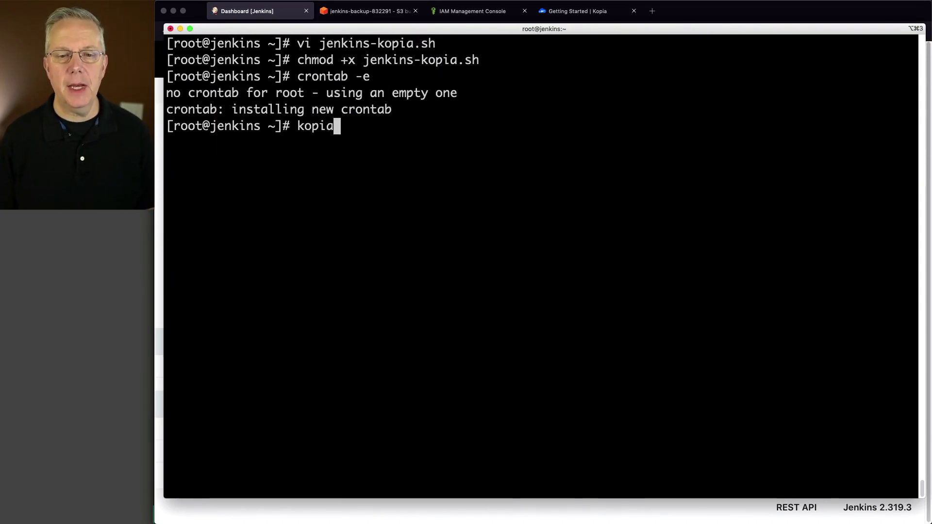
{"action": "type", "text": " snap"}
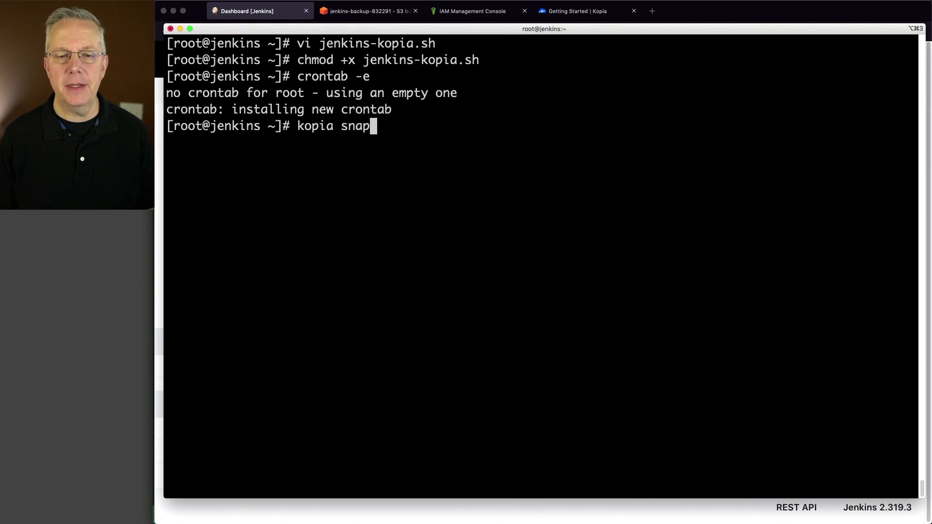
{"action": "type", "text": "shot list"}
{"action": "key", "text": "Return"}
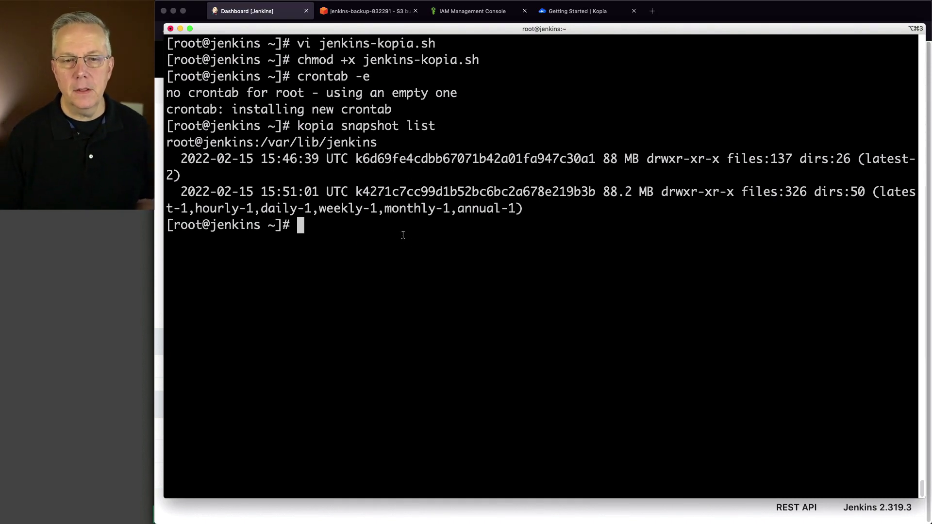
{"action": "left_click", "coordinate": [270, 11]}
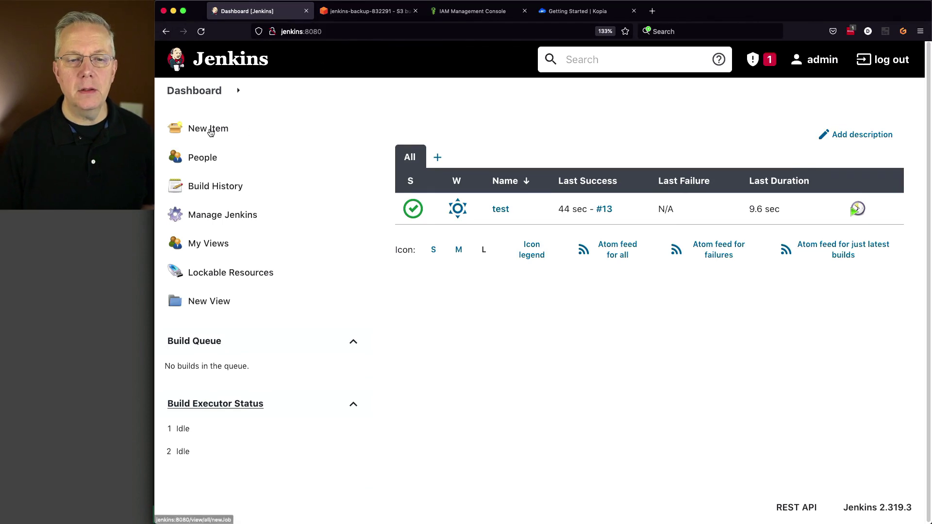
- Trigger a new build of the test pipeline, return to the Jenkins dashboard, then to the terminal
{"action": "left_click", "coordinate": [497, 209]}
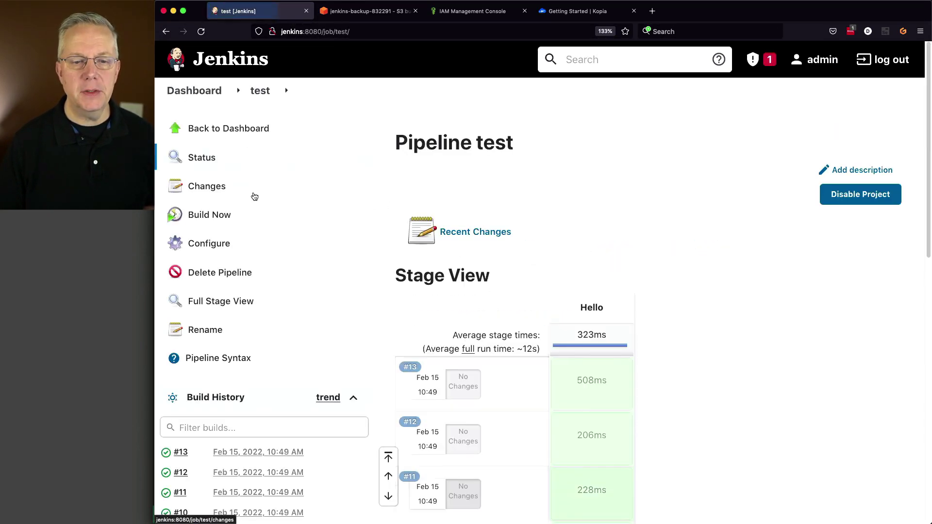
{"action": "left_click", "coordinate": [221, 214]}
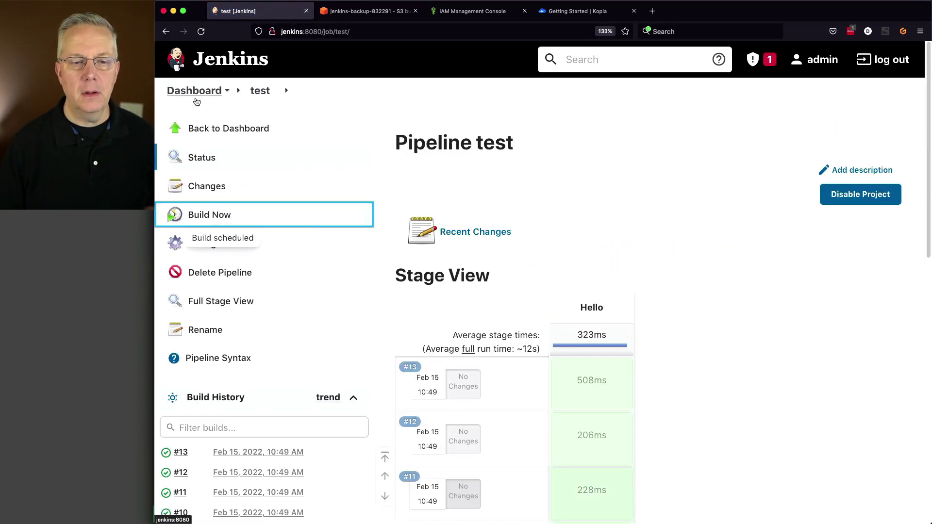
{"action": "left_click", "coordinate": [195, 92]}
{"action": "mouse_move", "coordinate": [473, 221]}
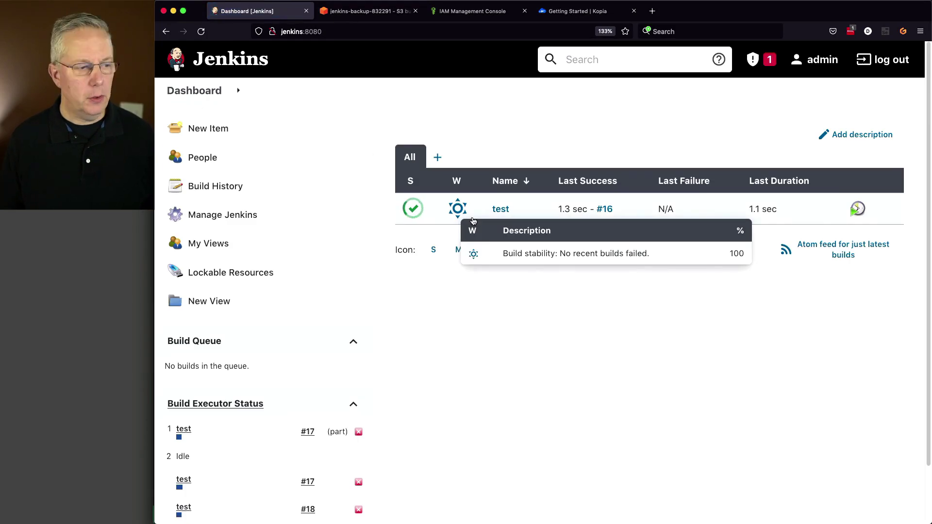
{"action": "key", "text": "super+Tab"}
- Rerun kopia snapshot list and select the new 15:59:04 snapshot's 88.2 MB size and ID
{"action": "key", "text": "Up"}
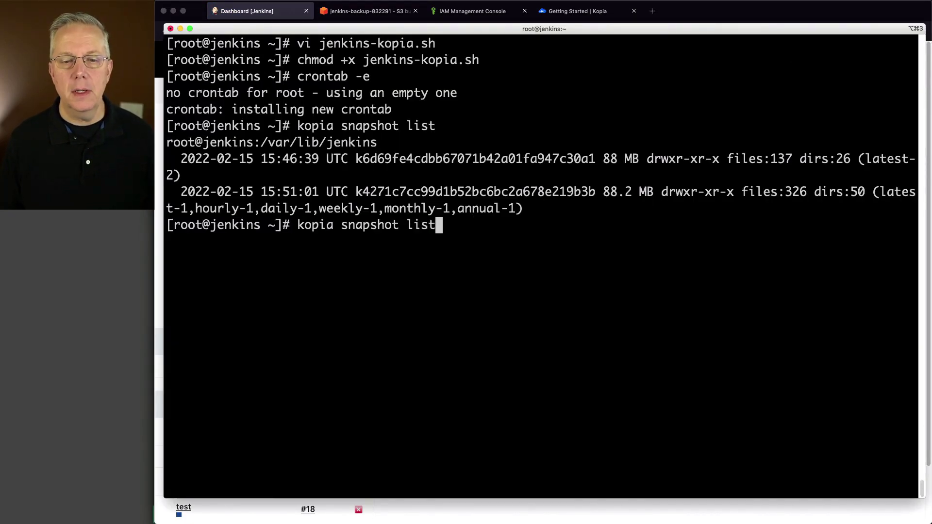
{"action": "key", "text": "Return"}
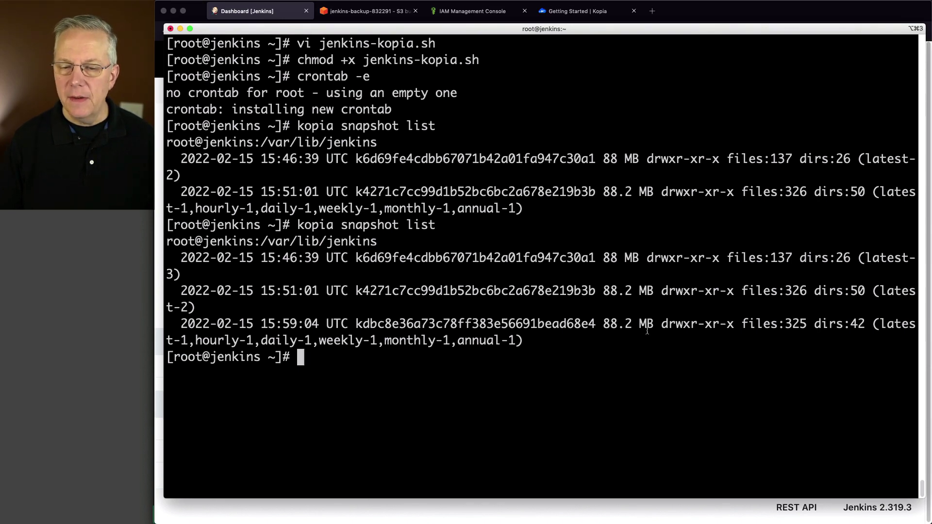
{"action": "left_click_drag", "start_coordinate": [631, 323], "coordinate": [601, 323]}
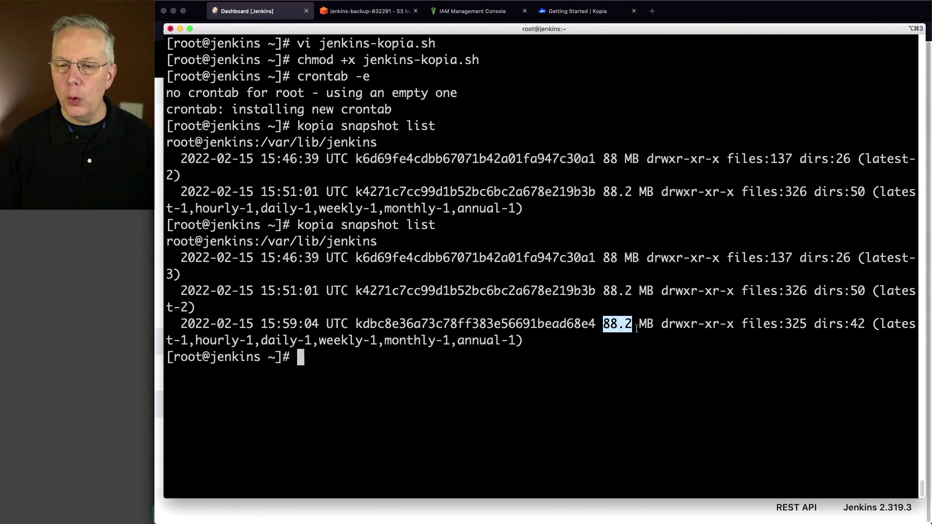
{"action": "double_click", "coordinate": [432, 323]}
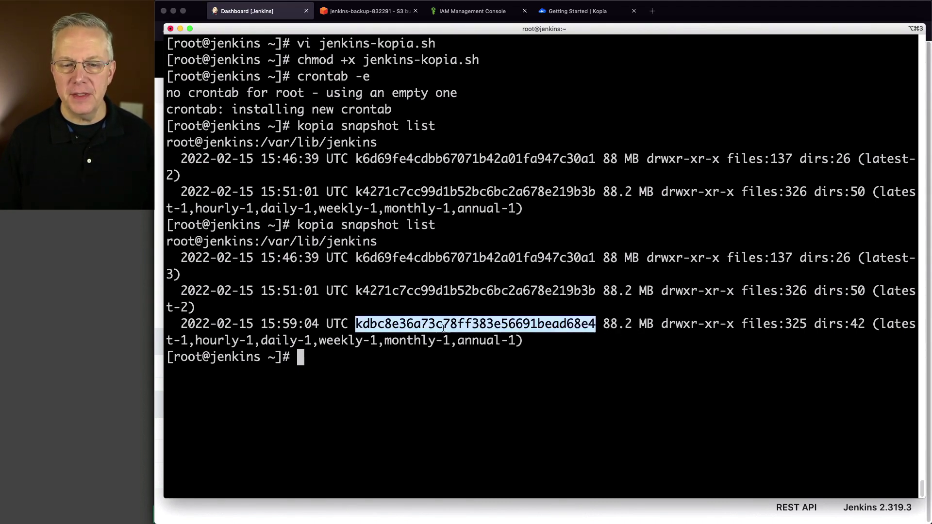